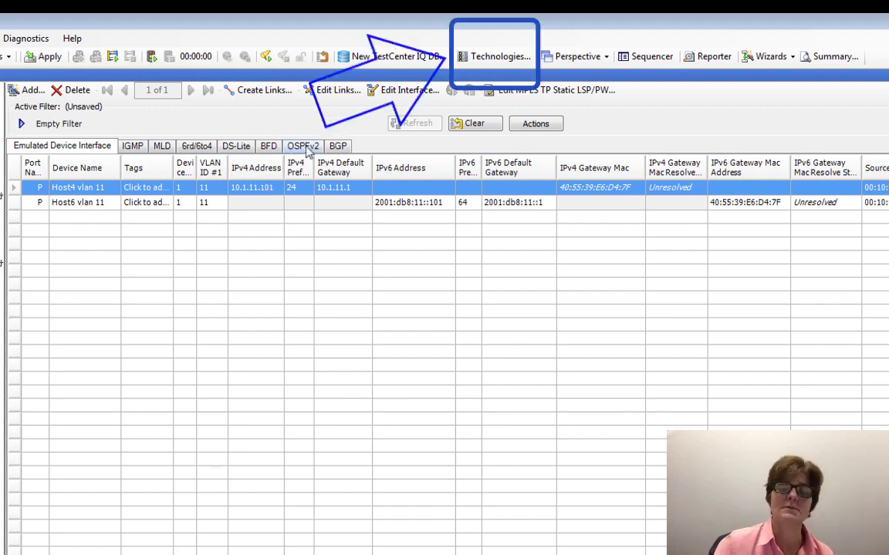
# - Check in the Technology Selector that OSPFv2 is selected under Routing and MPLS, and accept the selection
pyautogui.click(493, 56)
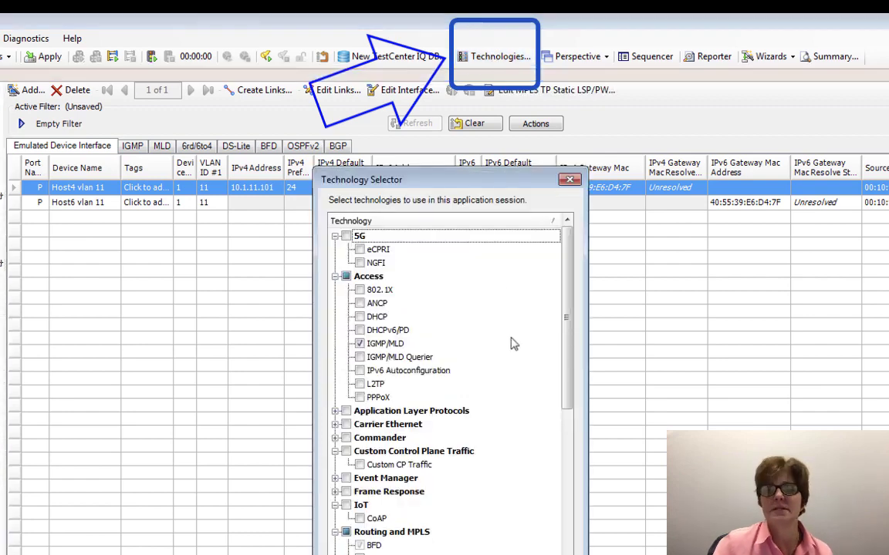
pyautogui.scroll(-7, 567, 396)
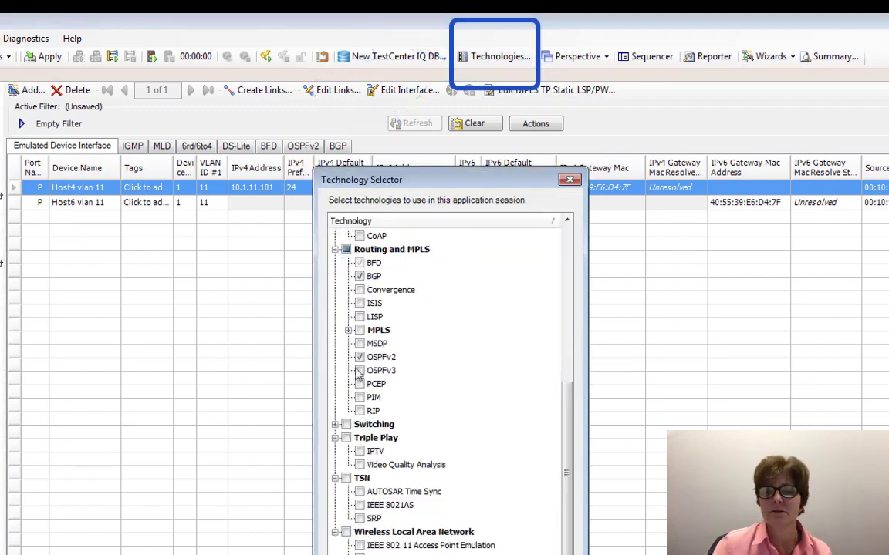
pyautogui.press('Return')
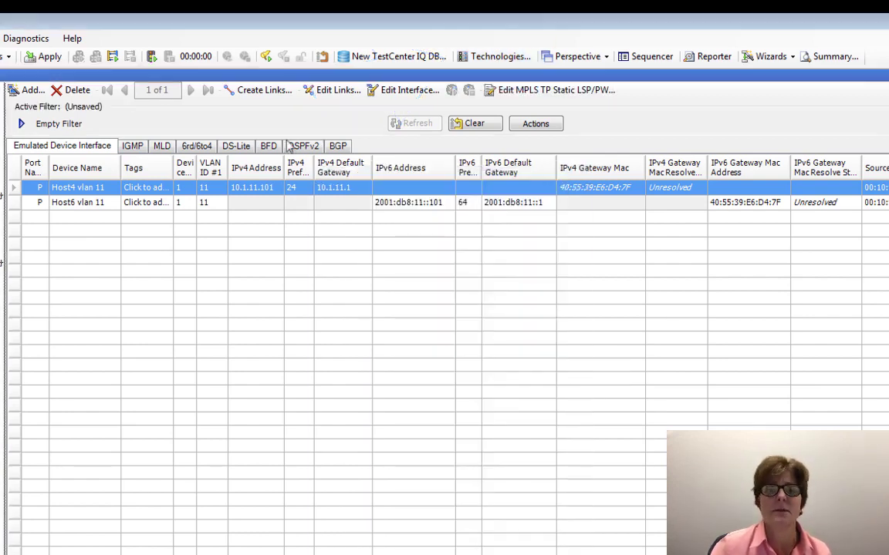
# - Make OSPFv2 active on the Host4 vlan 11 device
pyautogui.click(302, 145)
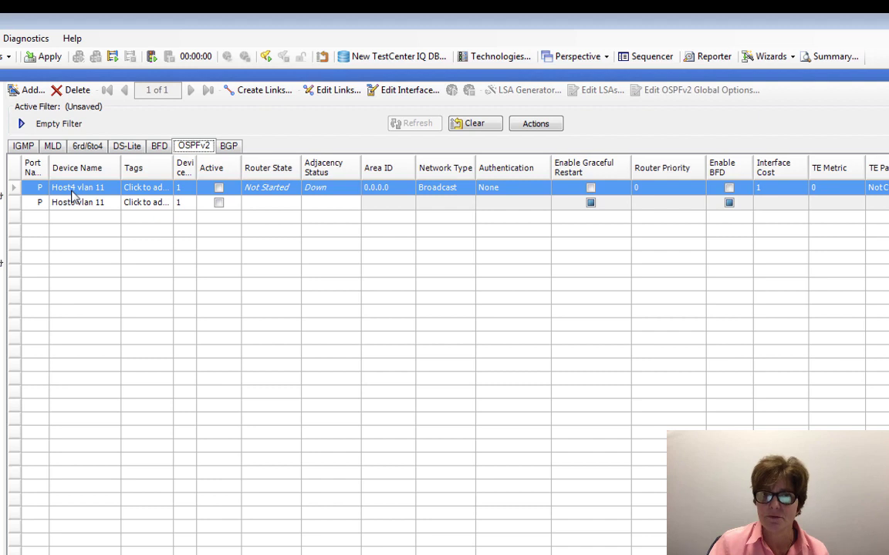
pyautogui.click(219, 189)
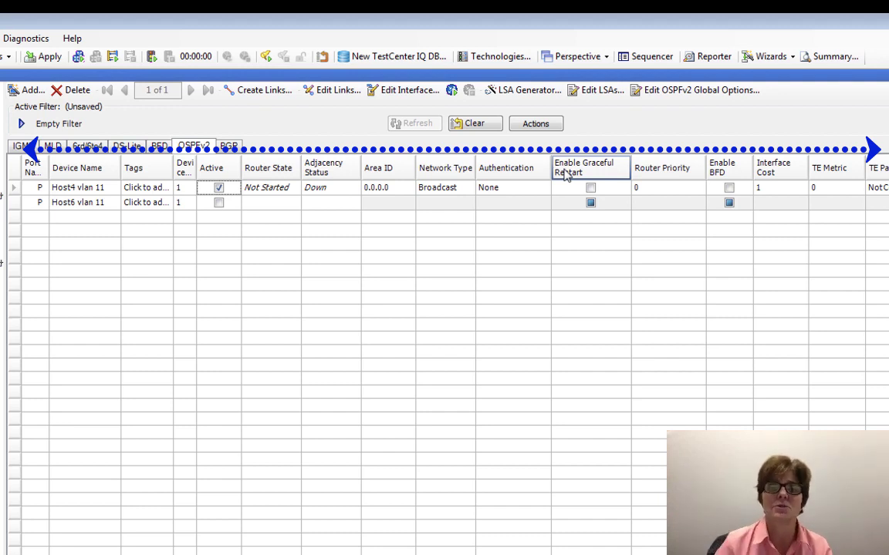
pyautogui.rightClick(375, 169)
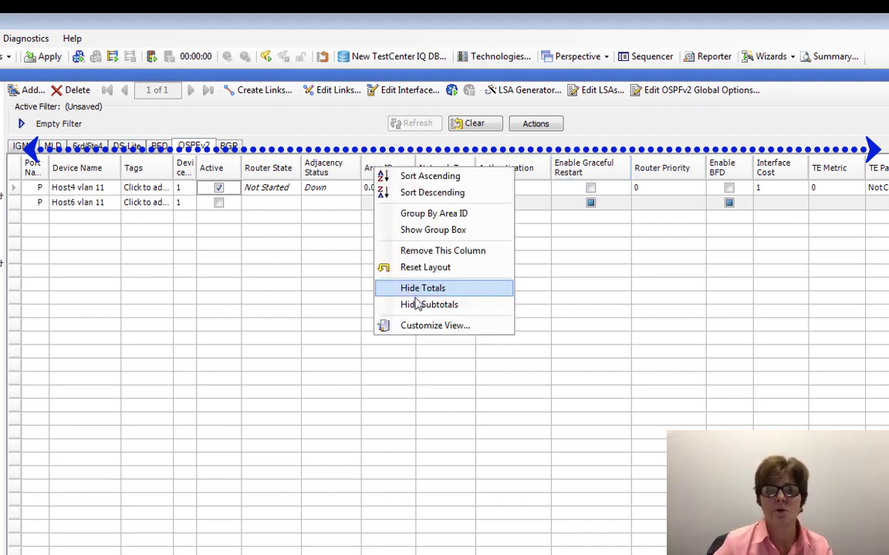
pyautogui.click(304, 305)
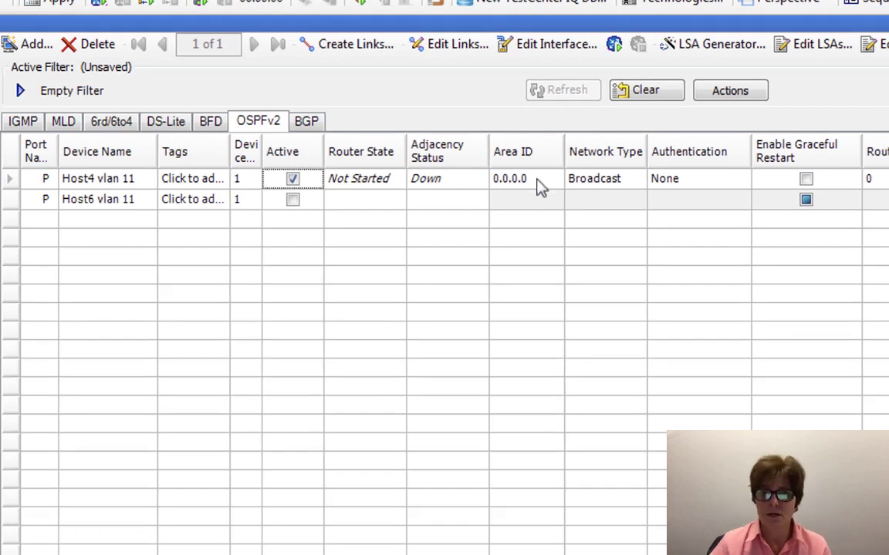
# - Try Native as the OSPFv2 network type of Host4 vlan 11 and return it to Broadcast
pyautogui.click(616, 178)
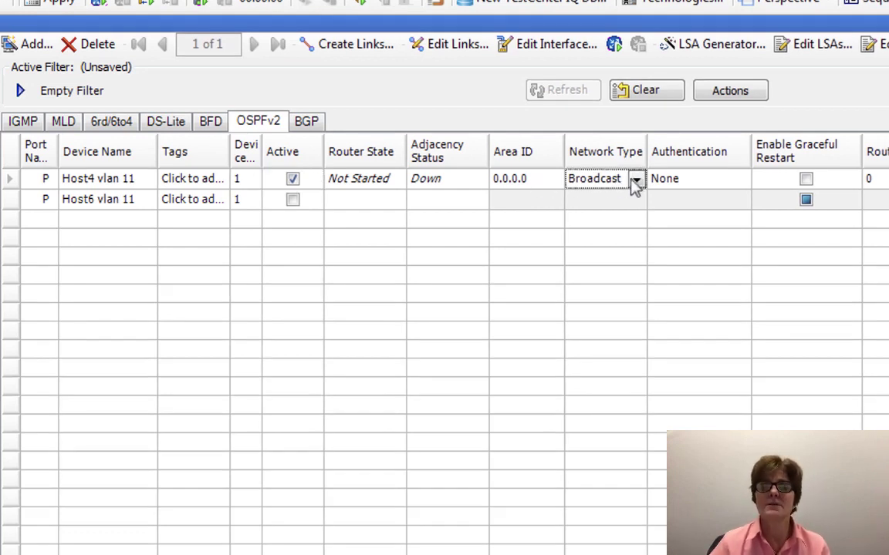
pyautogui.click(634, 178)
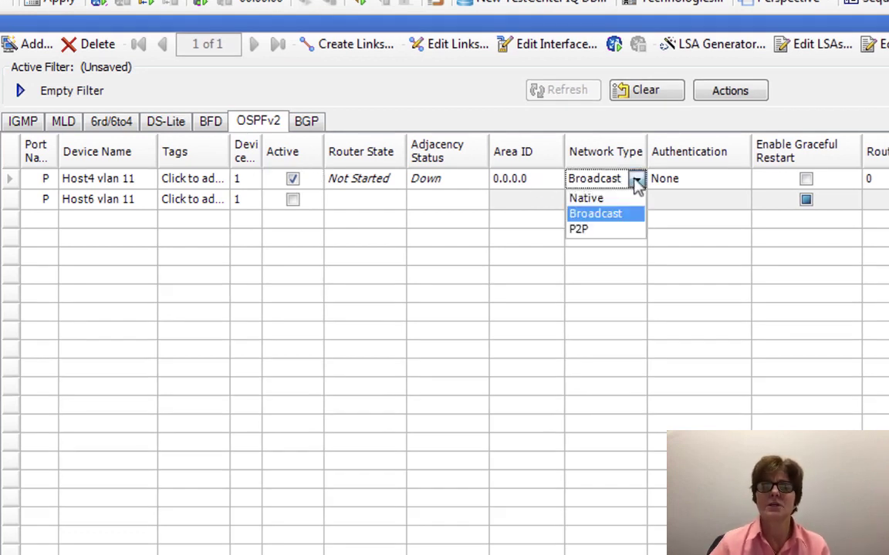
pyautogui.click(586, 198)
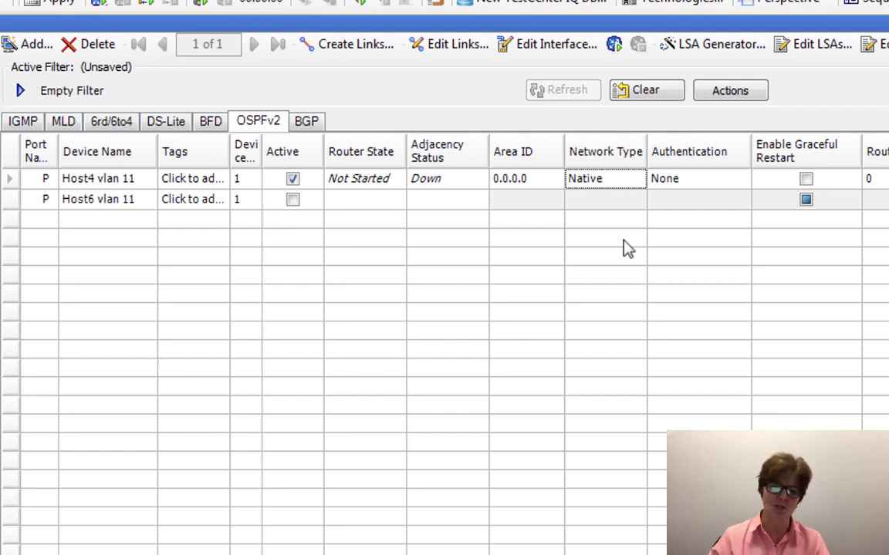
pyautogui.click(637, 185)
pyautogui.click(636, 183)
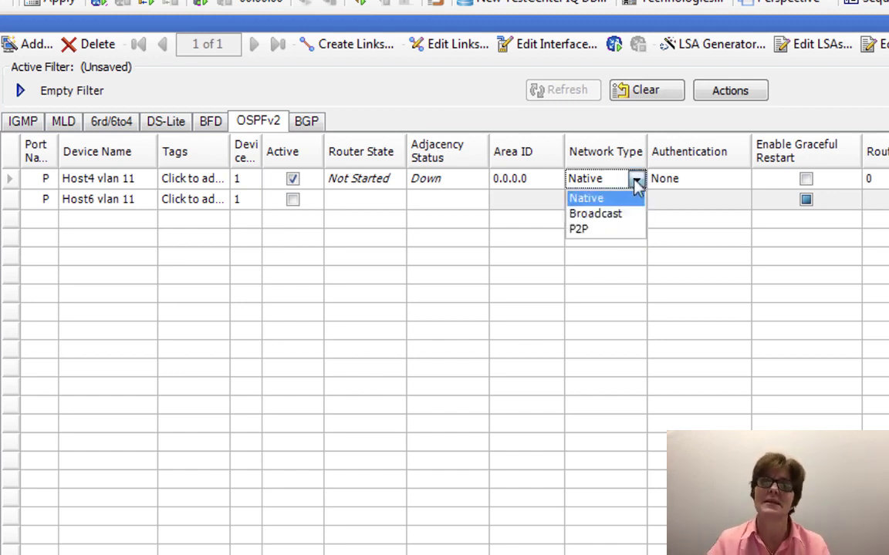
pyautogui.click(615, 213)
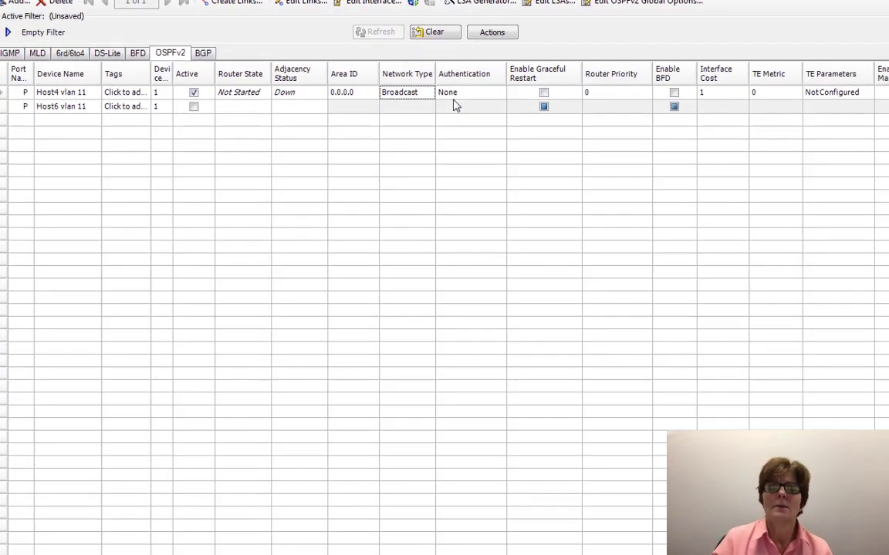
# - Review the authentication choices and the remaining OSPFv2 parameters of Host4 vlan 11, including timers and LSA counts
pyautogui.click(484, 94)
pyautogui.click(500, 92)
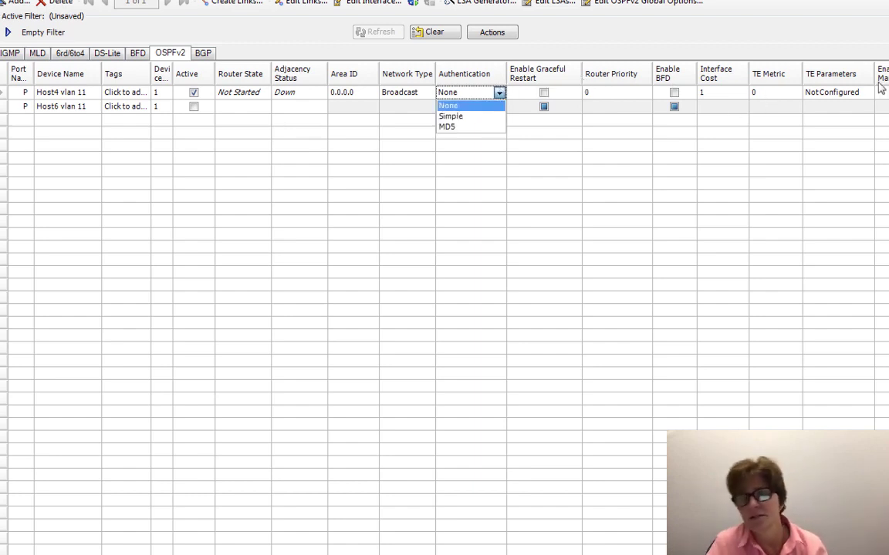
pyautogui.press('Escape')
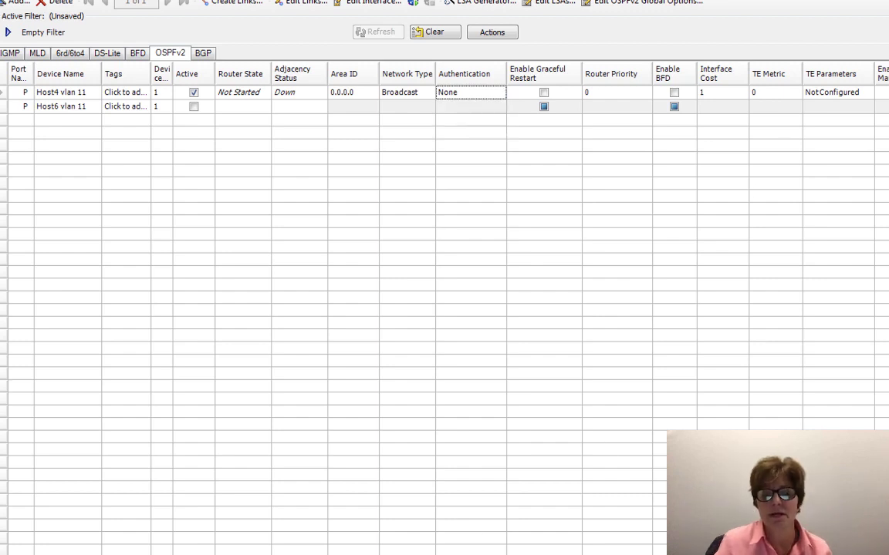
pyautogui.hscroll(10, 525, 308)
pyautogui.hscroll(15, 524, 308)
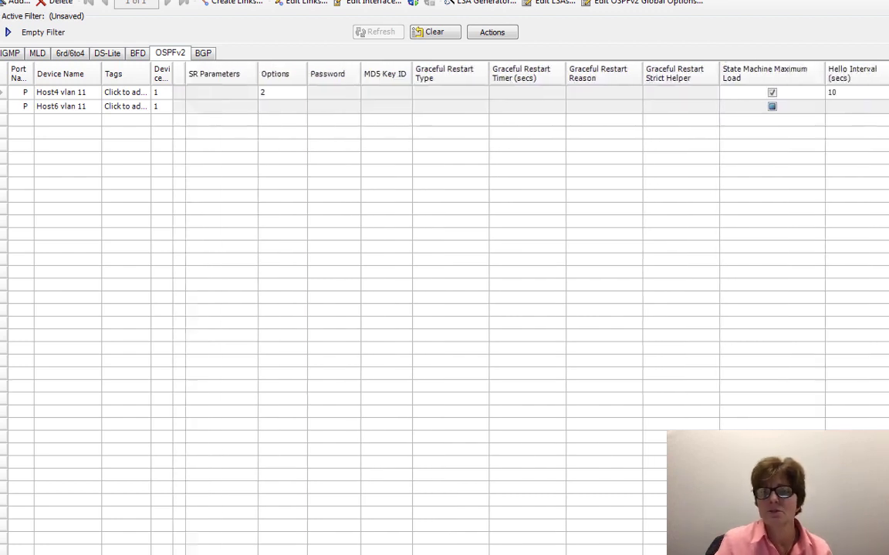
pyautogui.hscroll(3, 524, 308)
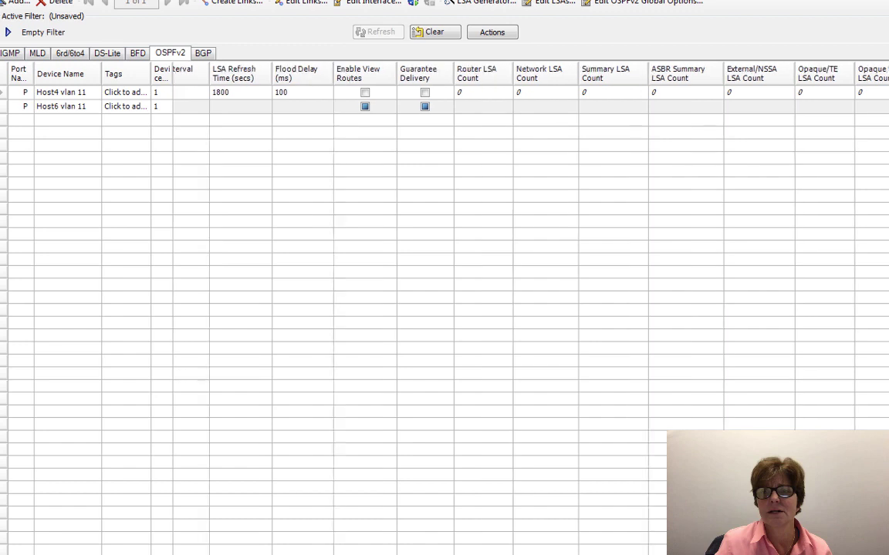
pyautogui.hscroll(-20, 525, 308)
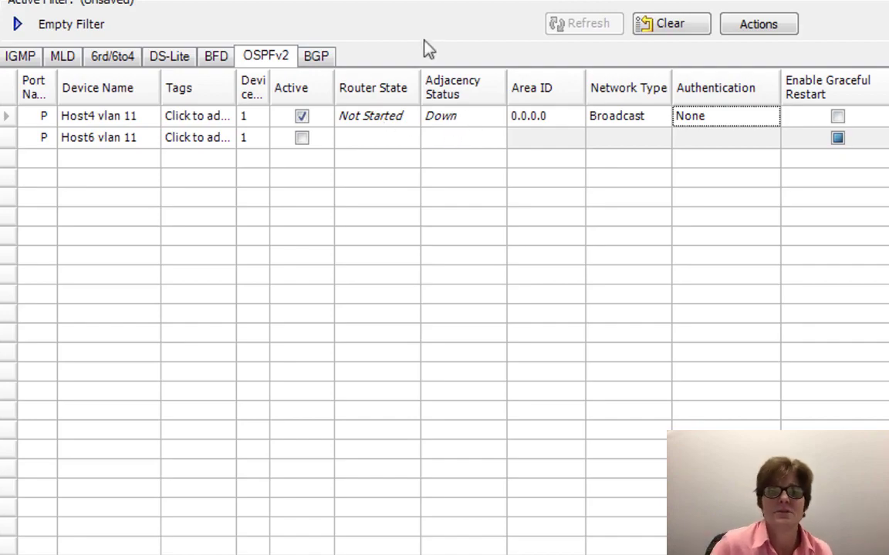
# - Check the OSPF example's task list in the PowerPoint slide and return to Spirent TestCenter in Microsoft Remote Desktop
pyautogui.press('super+Tab')
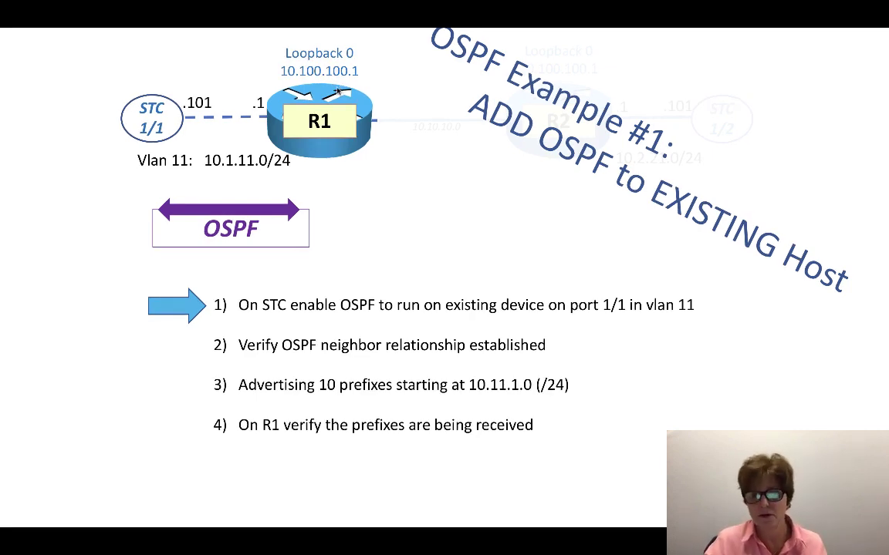
pyautogui.press('super+Tab')
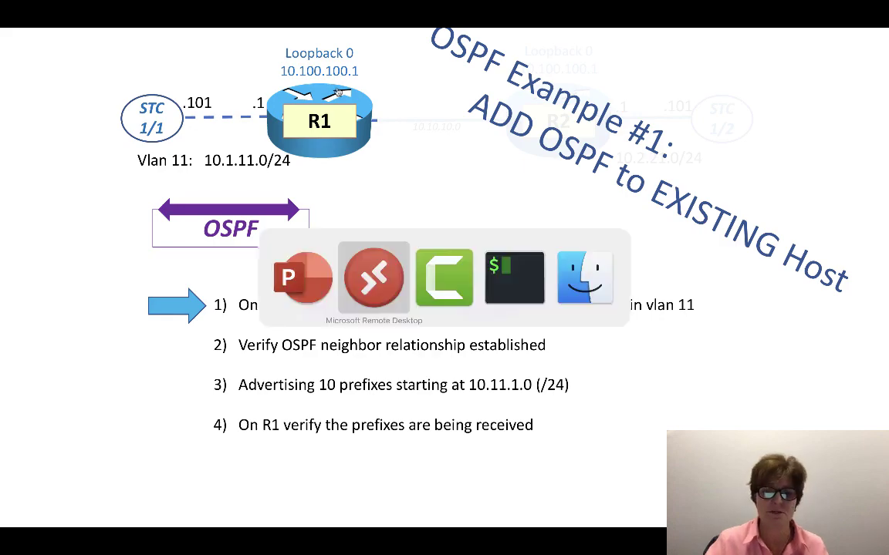
pyautogui.doubleClick(315, 192)
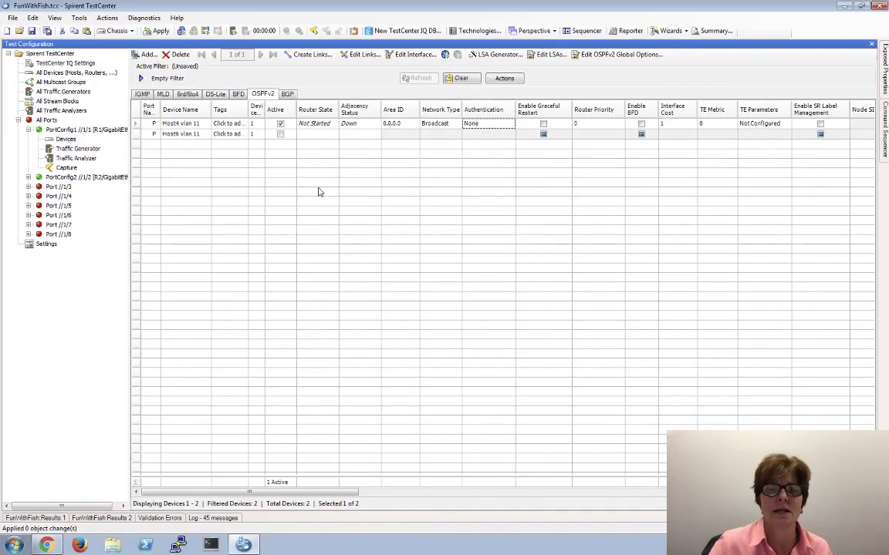
# - Apply the configuration changes and start the Host4 vlan 11 device
pyautogui.click(134, 125)
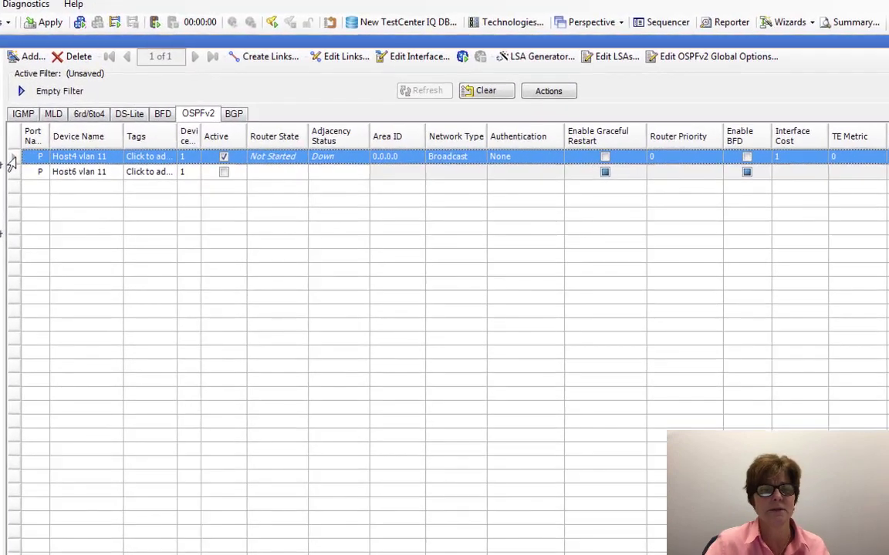
pyautogui.rightClick(12, 161)
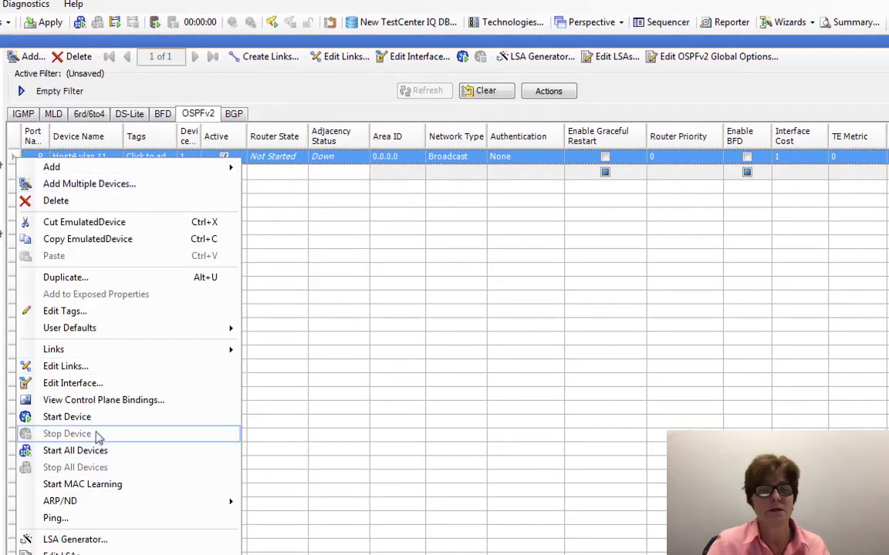
pyautogui.click(348, 100)
pyautogui.click(349, 99)
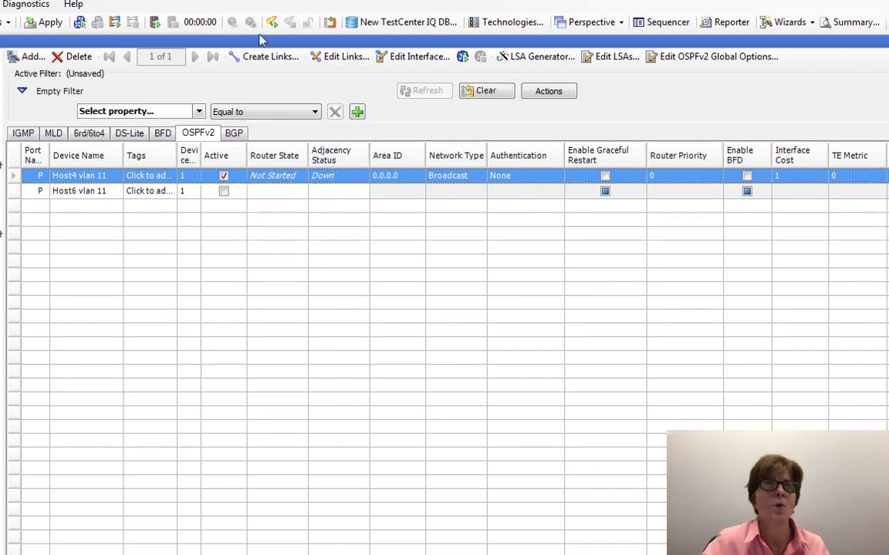
pyautogui.click(47, 26)
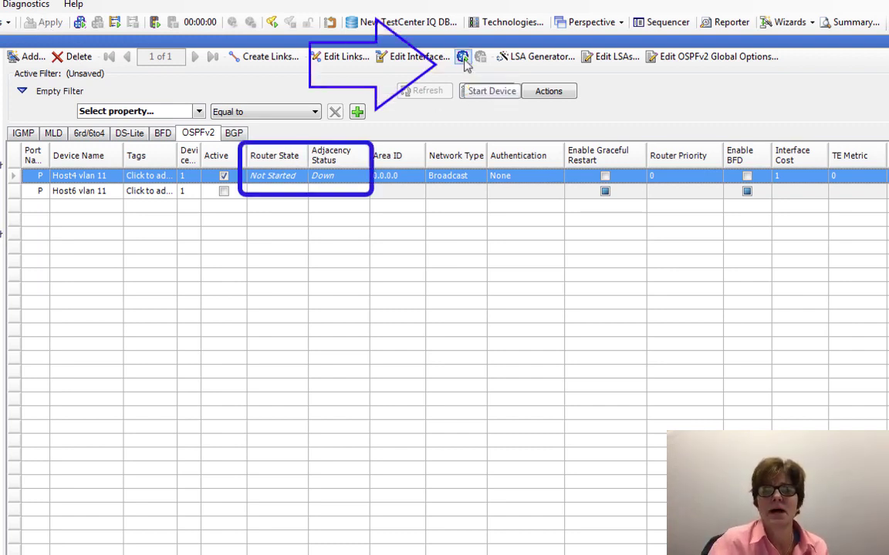
pyautogui.click(464, 62)
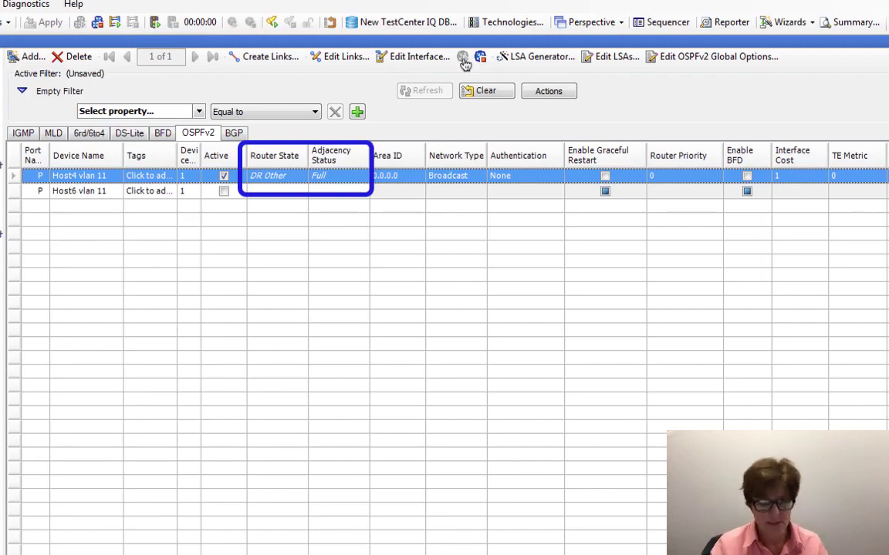
# - Advance the PowerPoint task list to the OSPF neighbor verification item and switch to the iTerm2 session on R1
pyautogui.press('super+Tab')
pyautogui.press('Right')
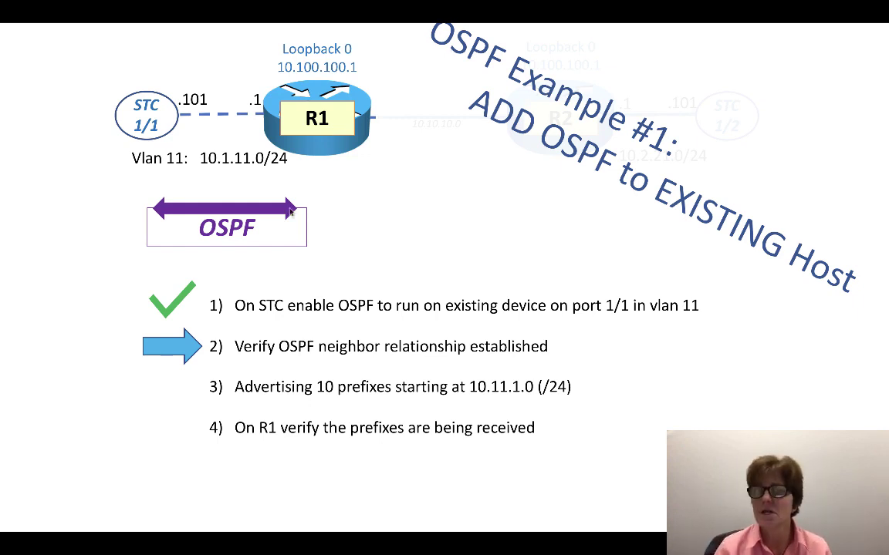
pyautogui.press('super+Tab')
pyautogui.press('super+Tab')
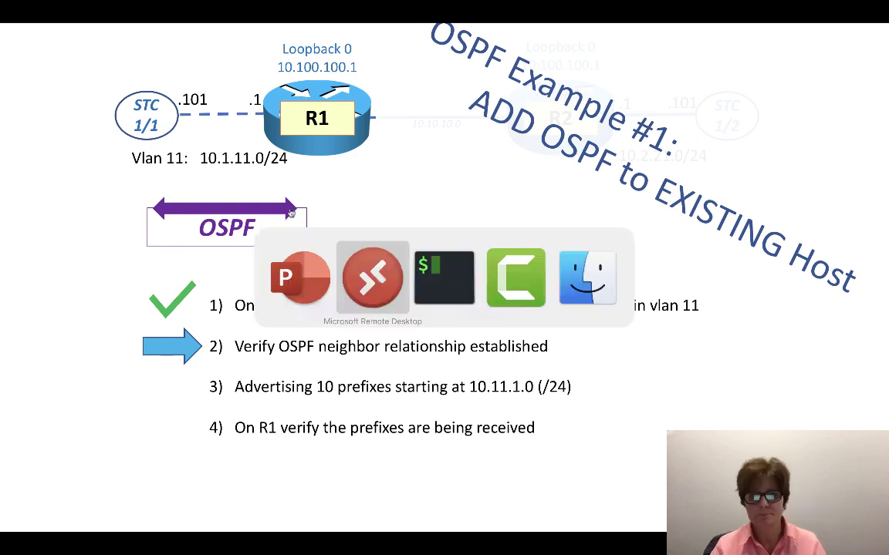
# - Run "sh ip ospf interface brief" on R1 and check the state and neighbor count of interface Vl11
pyautogui.write('h i')
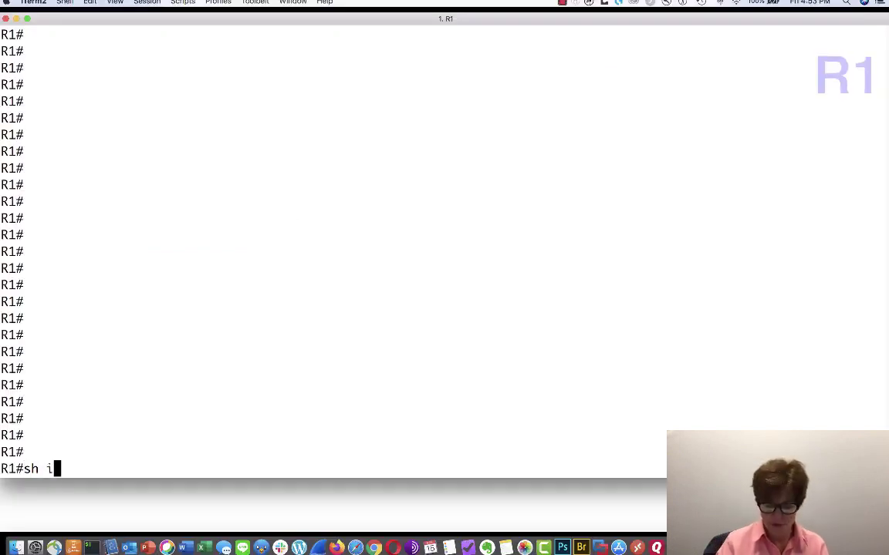
pyautogui.write('p ospf in')
pyautogui.press('Tab')
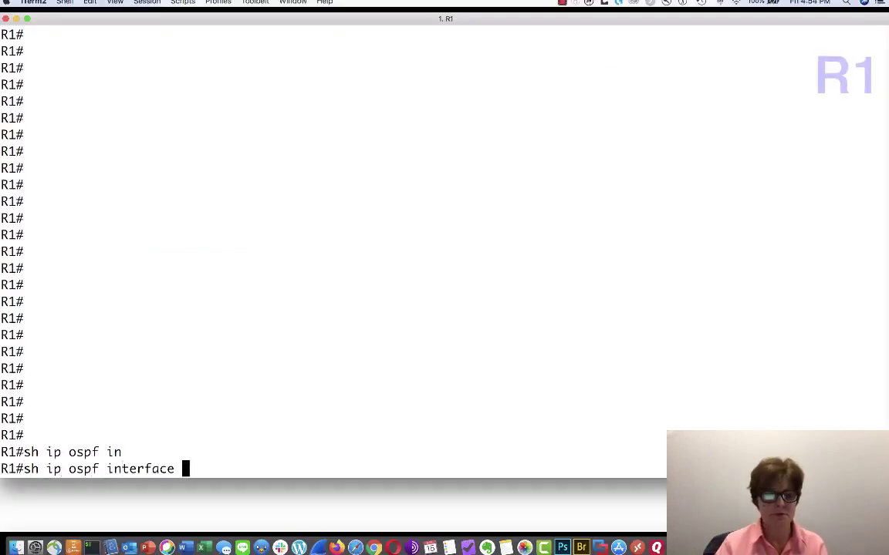
pyautogui.write('bri')
pyautogui.press('Tab')
pyautogui.press('Return')
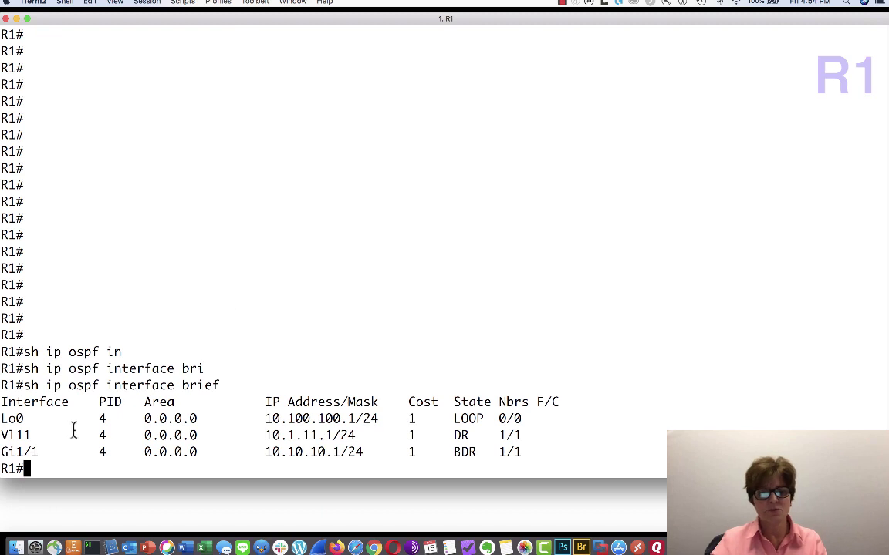
pyautogui.moveTo(494, 435); pyautogui.dragTo(535, 436)
pyautogui.click(476, 438)
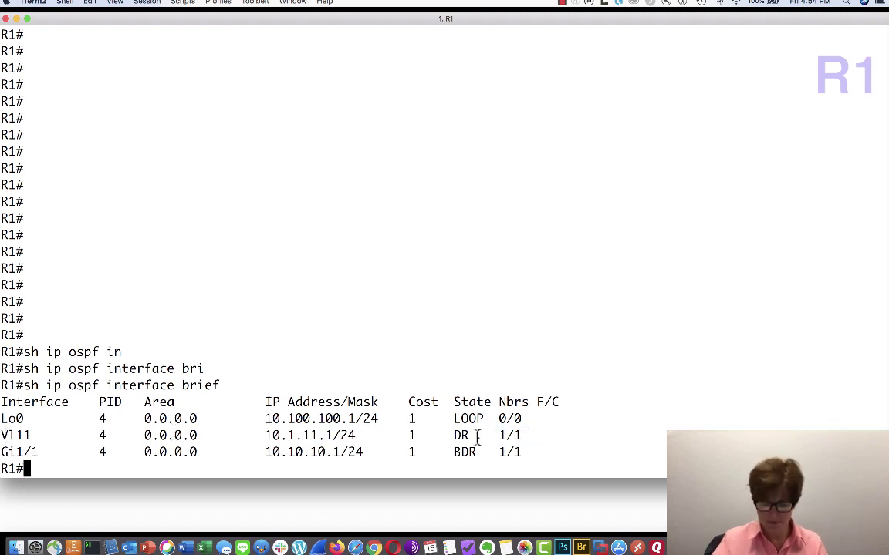
# - Run "sh ip ospf neighbor" on R1 and check the address and neighbor ID of the Vlan11 neighbor
pyautogui.press('Up')
pyautogui.press('Up')
pyautogui.press('BackSpace')
pyautogui.press('BackSpace')
pyautogui.press('BackSpace')
pyautogui.press('BackSpace')
pyautogui.press('BackSpace')
pyautogui.press('BackSpace')
pyautogui.press('BackSpace')
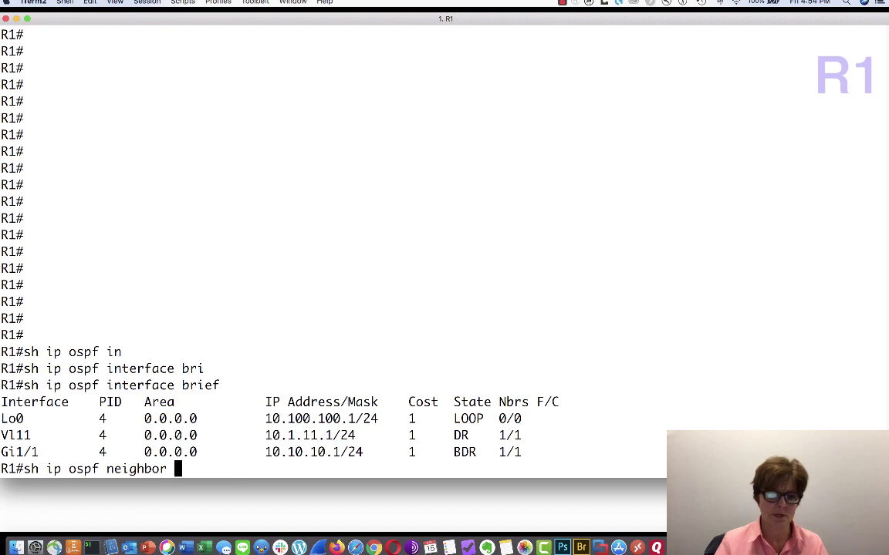
pyautogui.press('Return')
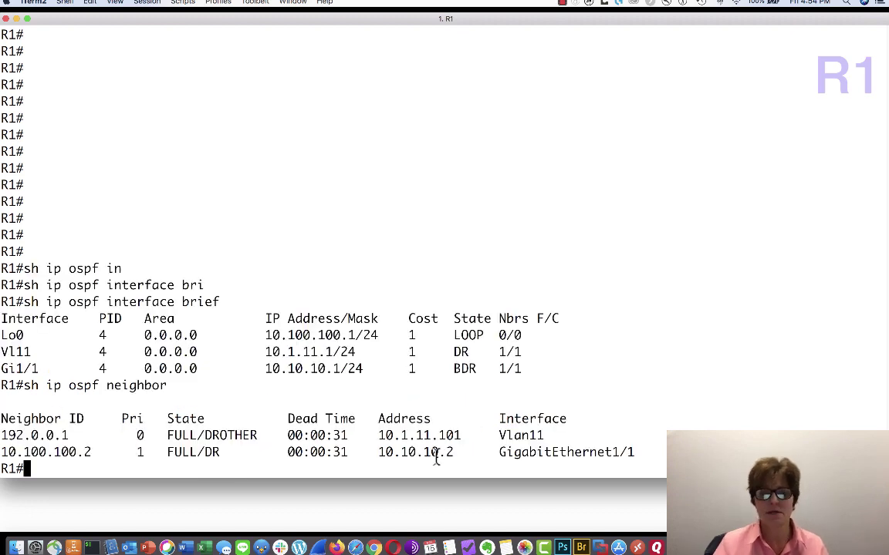
pyautogui.moveTo(378, 435); pyautogui.dragTo(461, 436)
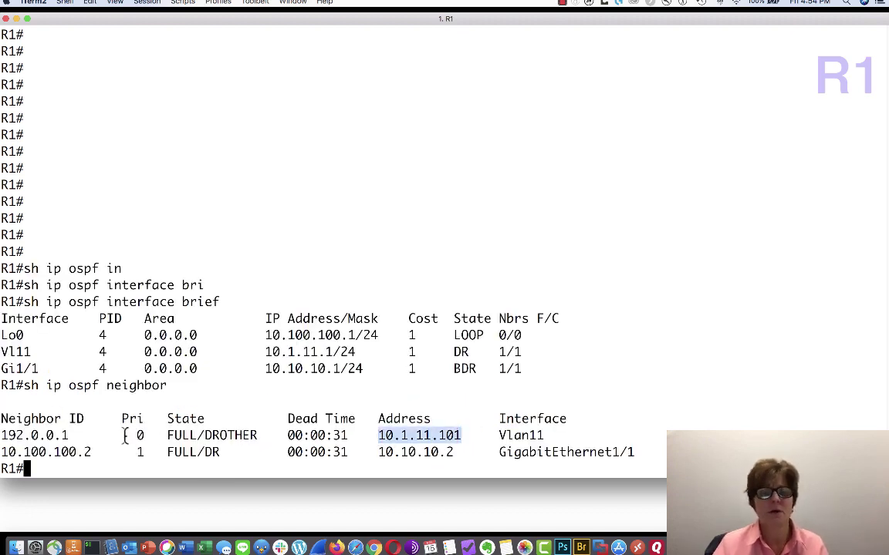
pyautogui.moveTo(81, 436); pyautogui.dragTo(1, 436)
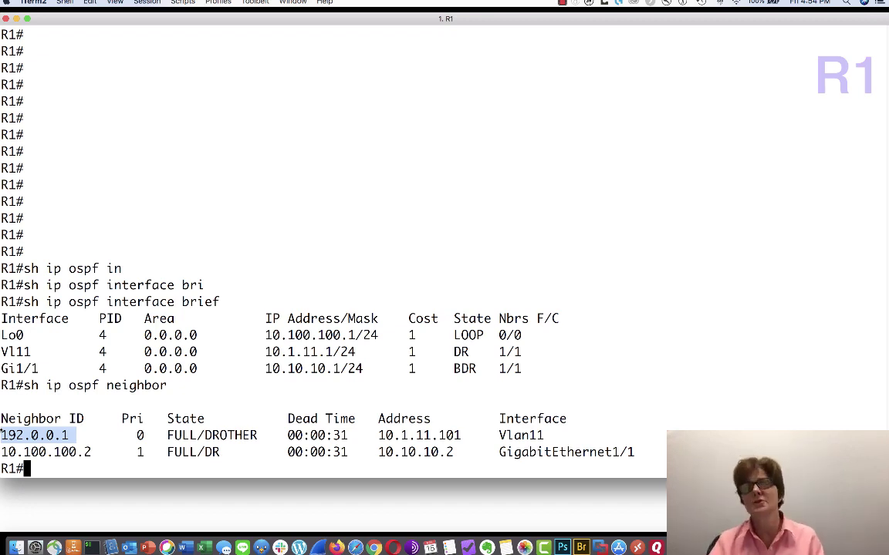
# - Advance the PowerPoint task list to the prefix advertisement item and switch to Spirent TestCenter
pyautogui.press('super+Tab')
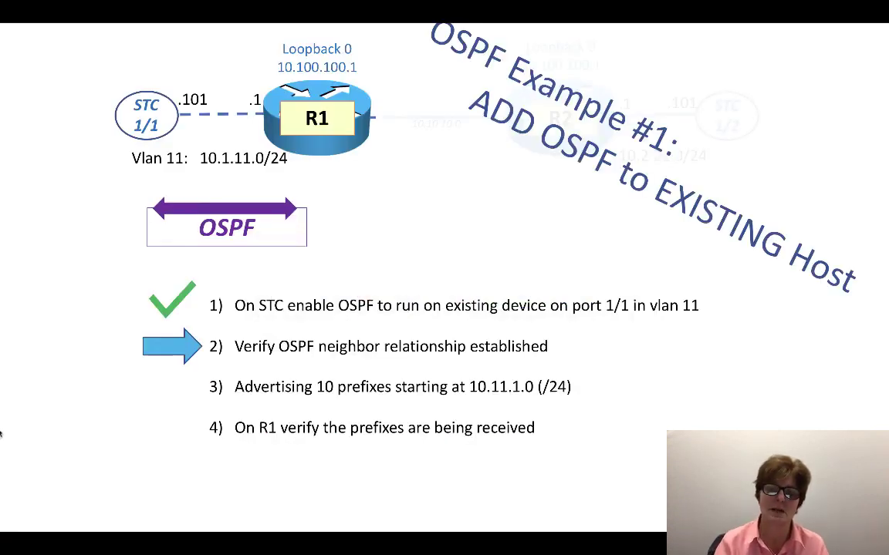
pyautogui.press('Right')
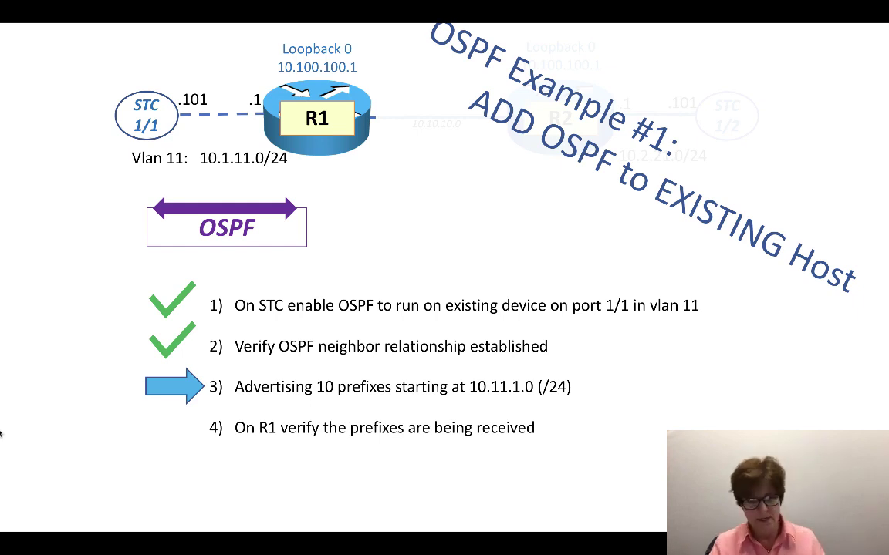
pyautogui.press('super+Tab')
pyautogui.press('super+Tab')
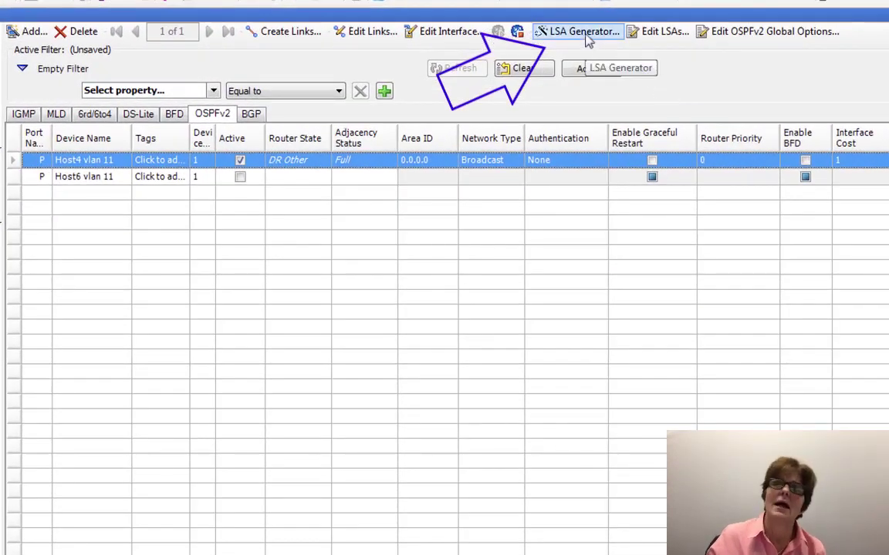
# - Start the OSPFv2 LSA Generator, select the Host4 vlan 11 router and set the topology type to None
pyautogui.click(588, 40)
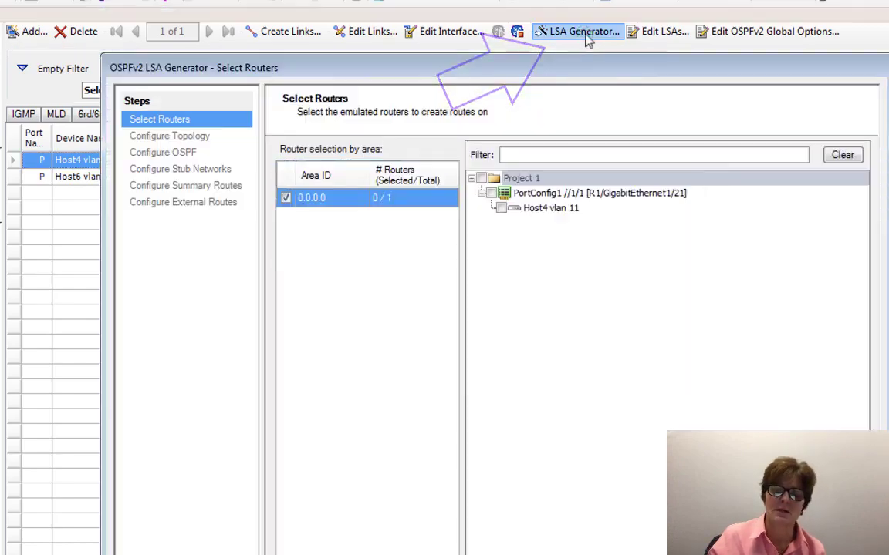
pyautogui.click(501, 209)
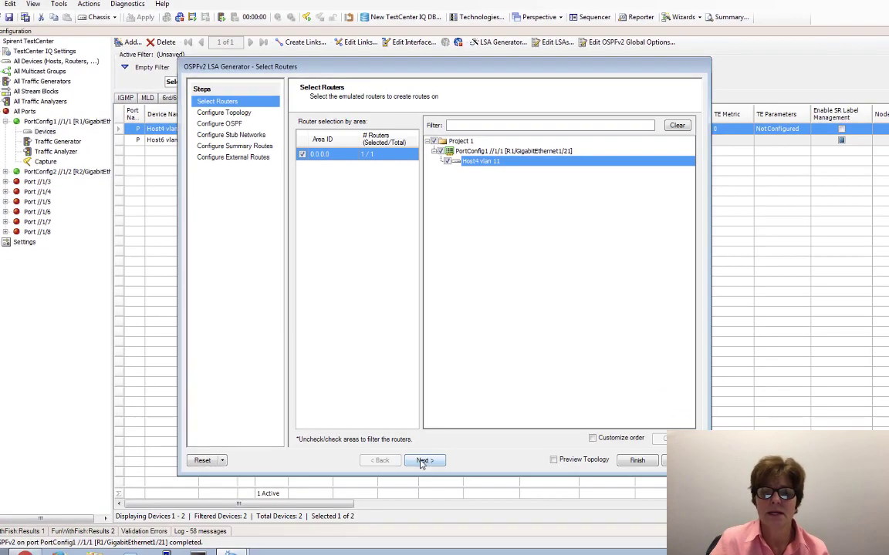
pyautogui.click(424, 460)
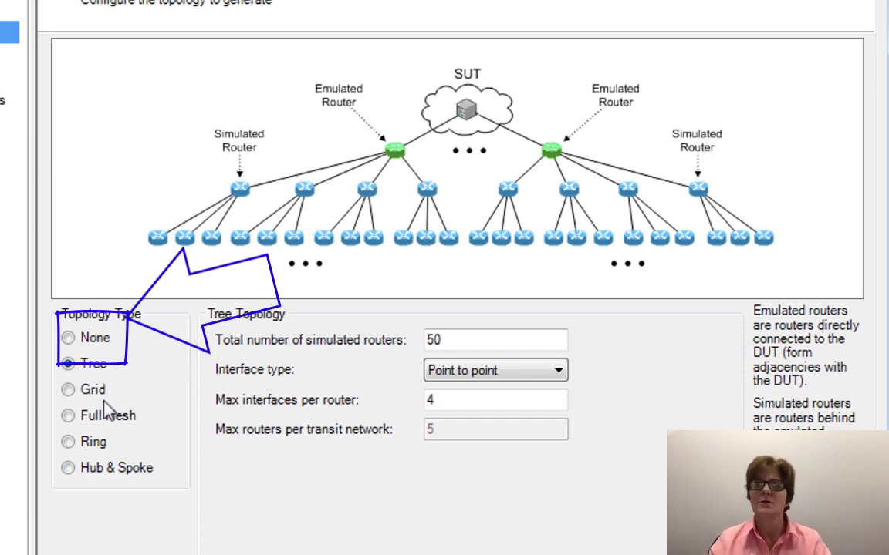
pyautogui.click(103, 350)
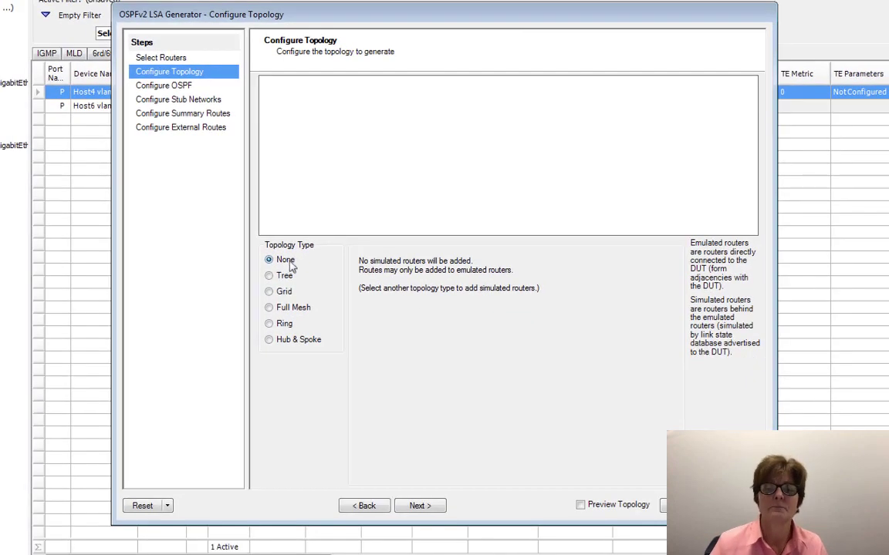
pyautogui.click(419, 506)
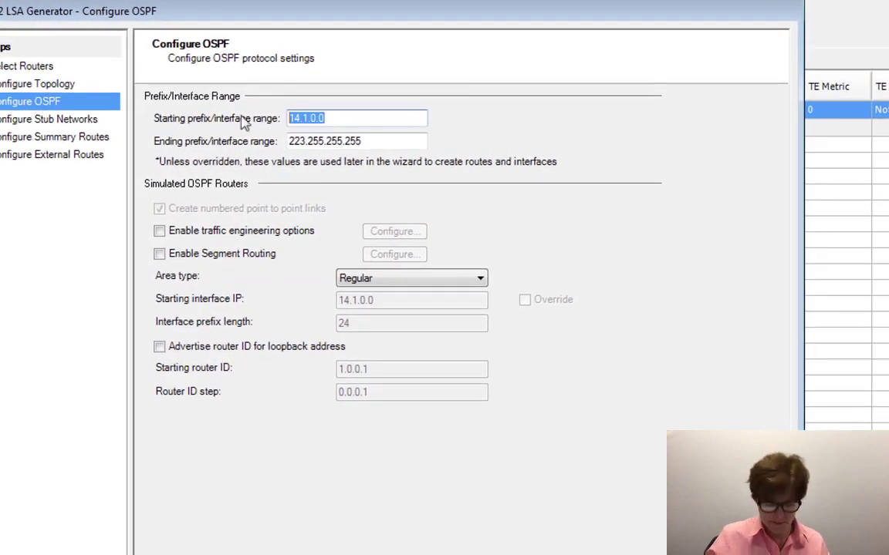
# - Set the starting prefix/interface range to 10.11.1.0 and proceed past the stub network settings to the summary routes
pyautogui.write('10.')
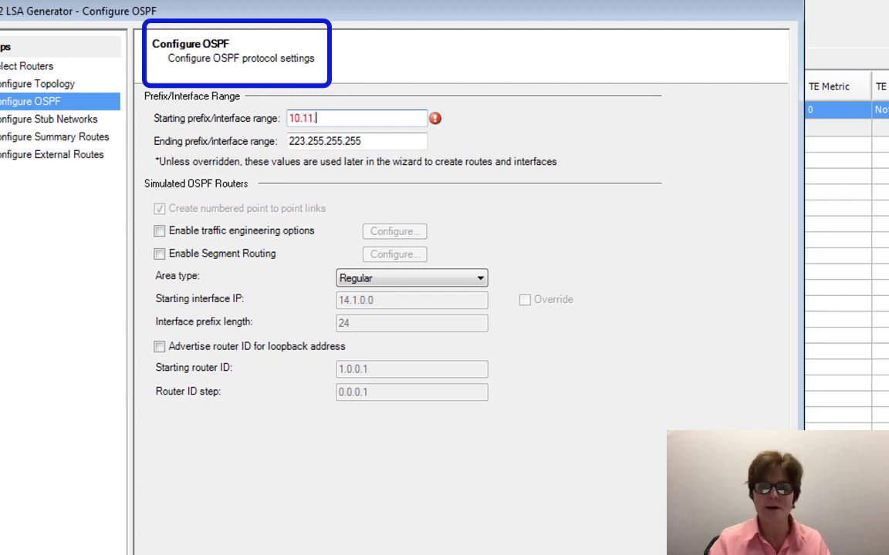
pyautogui.write('11.1.0')
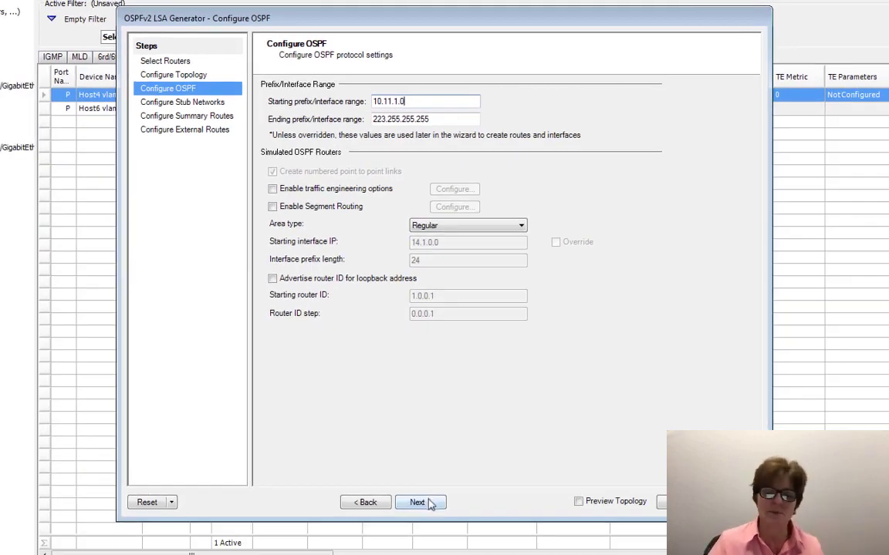
pyautogui.click(417, 503)
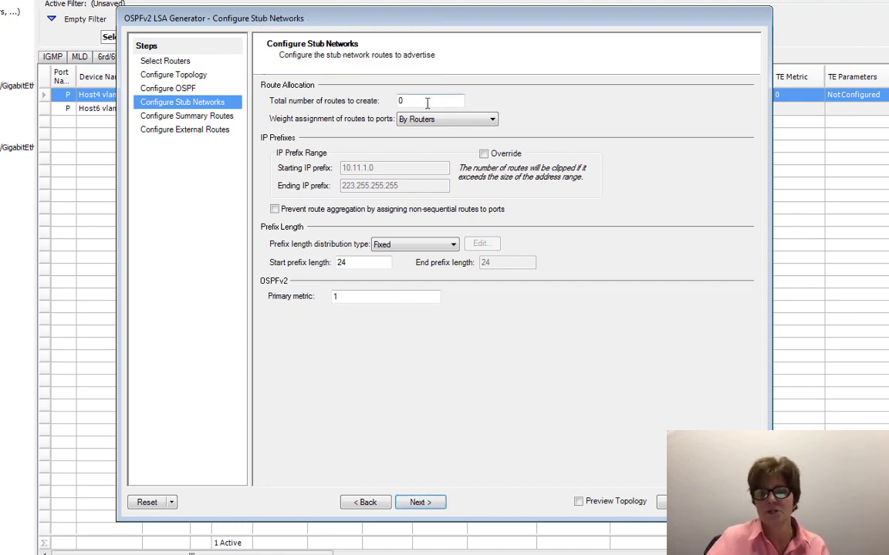
pyautogui.click(419, 502)
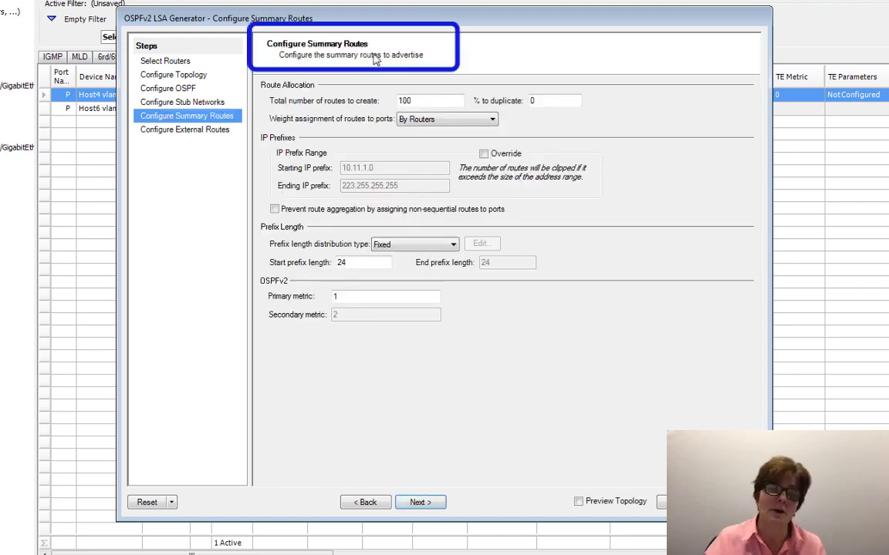
# - Set the total number of summary routes to create to 10 and proceed to the external routes settings
pyautogui.doubleClick(424, 100)
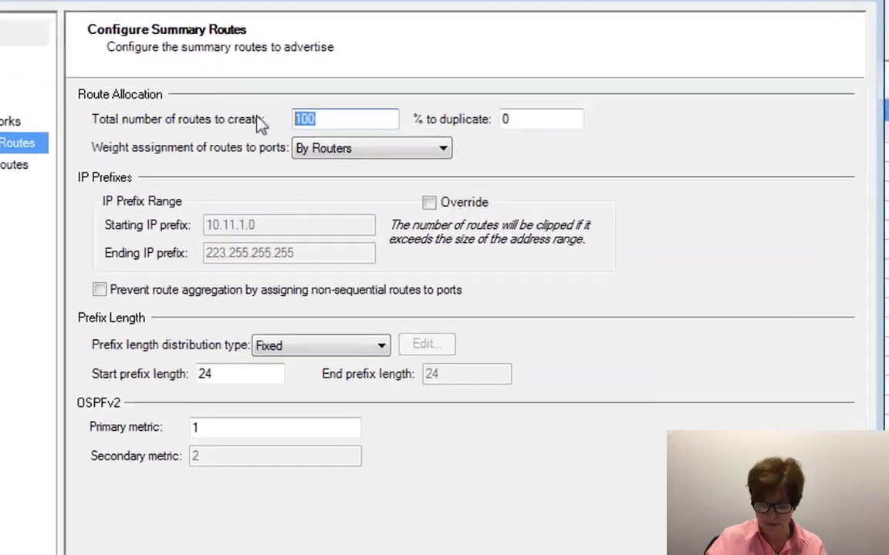
pyautogui.write('10')
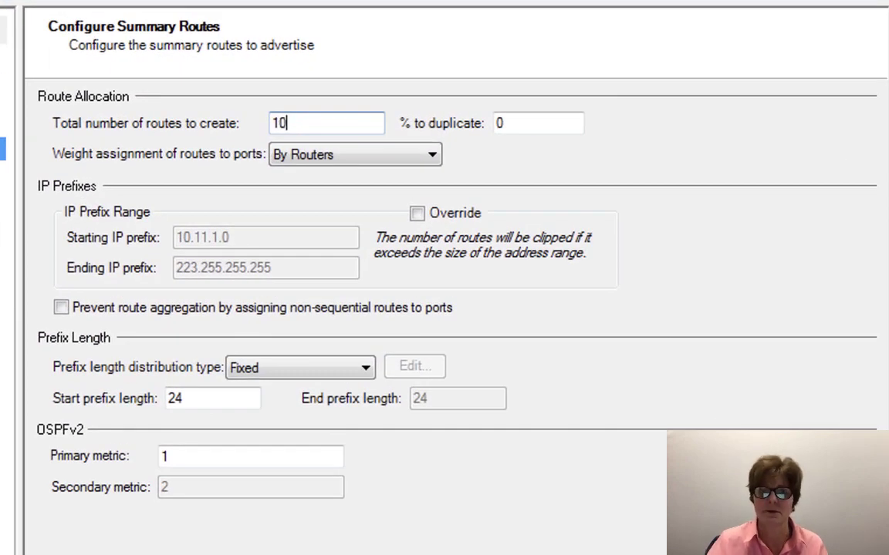
pyautogui.press('Tab')
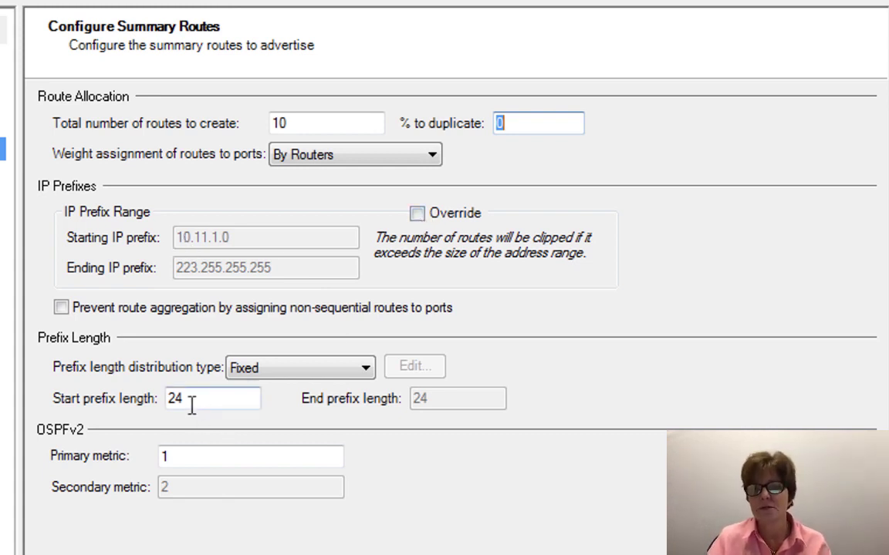
pyautogui.click(279, 373)
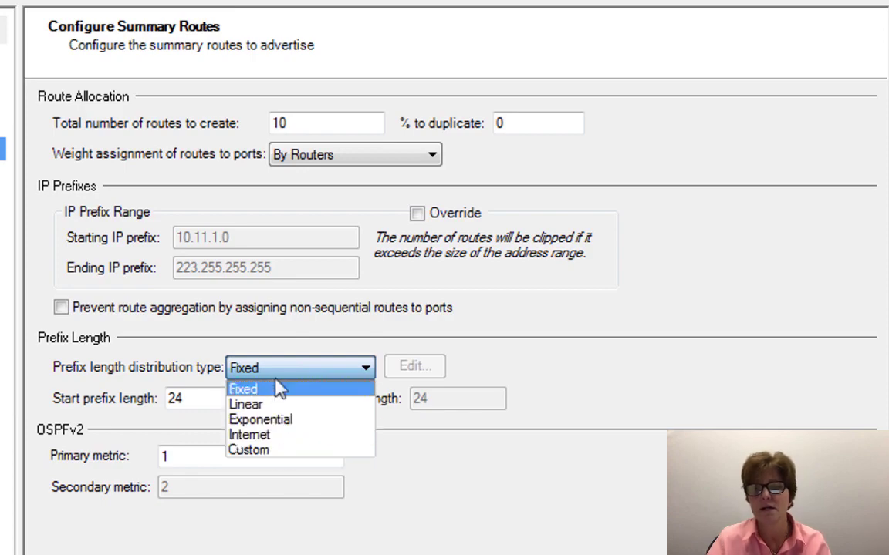
pyautogui.click(561, 360)
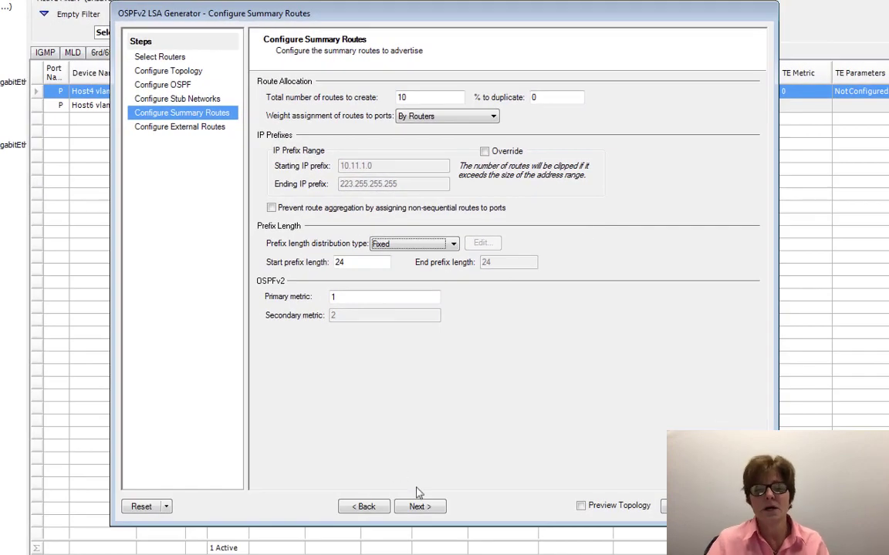
pyautogui.click(421, 507)
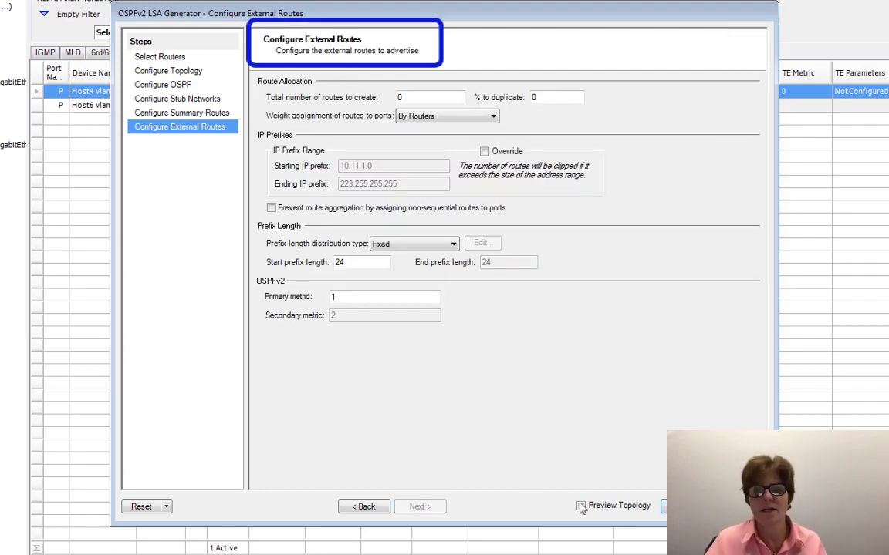
# - Finish the LSA Generator, review and dismiss its summary report, and apply the configuration changes
pyautogui.click(683, 506)
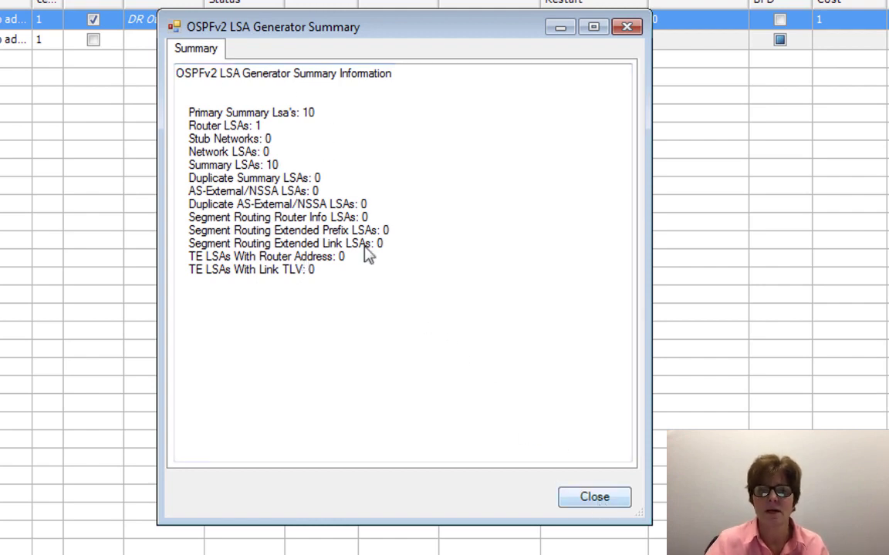
pyautogui.moveTo(316, 113); pyautogui.dragTo(177, 113)
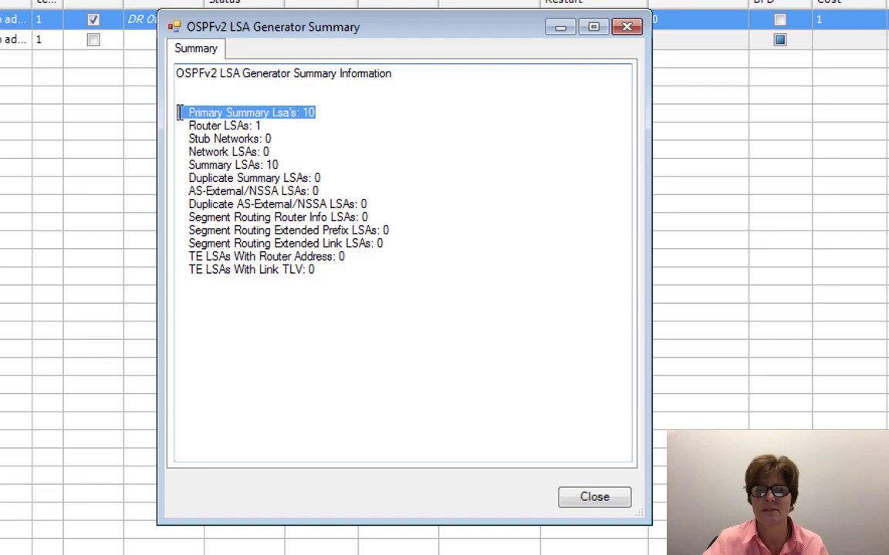
pyautogui.click(610, 501)
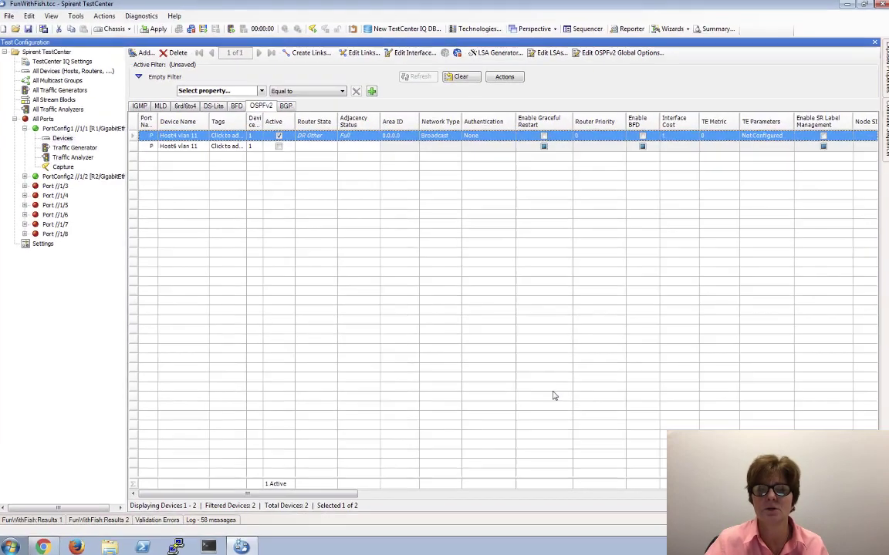
pyautogui.click(155, 32)
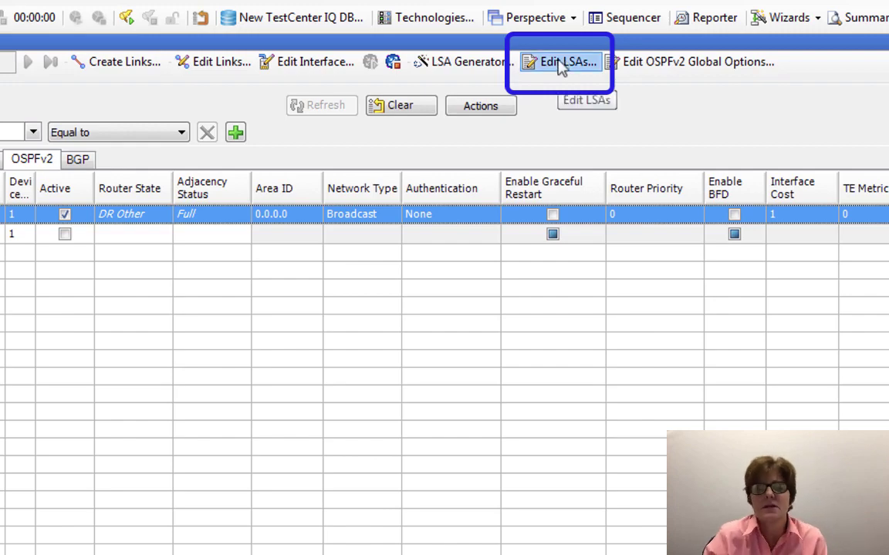
# - Examine the LSAs of Host4 vlan 11 by type, from Router and Summary to External/NSSA and Opaque, and close the LSA editor
pyautogui.click(561, 65)
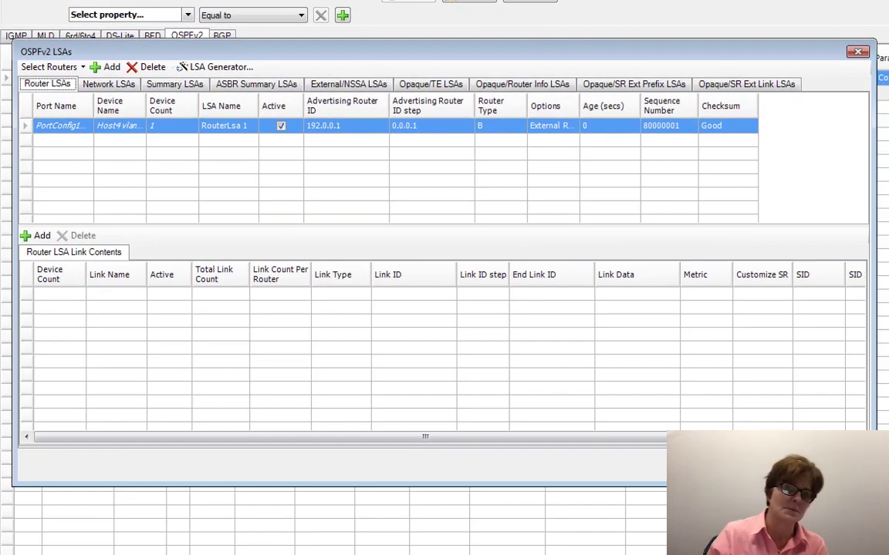
pyautogui.click(105, 85)
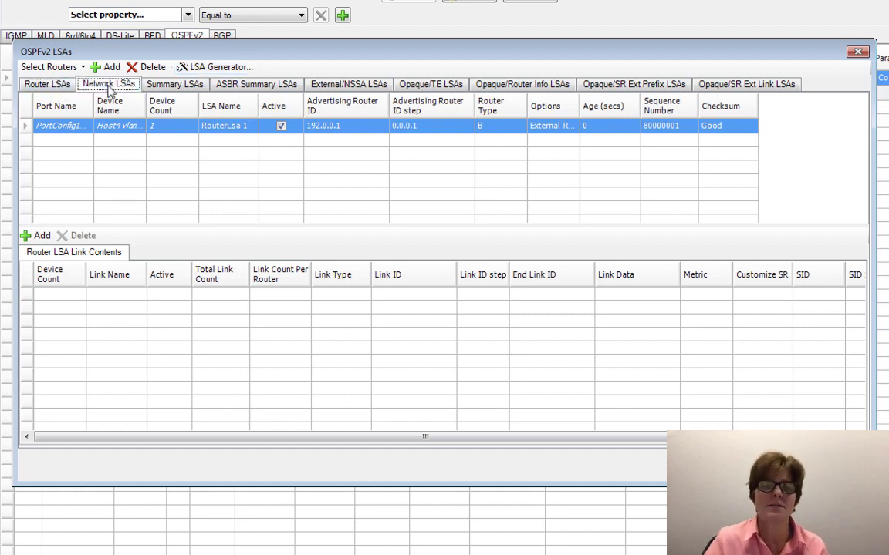
pyautogui.click(173, 86)
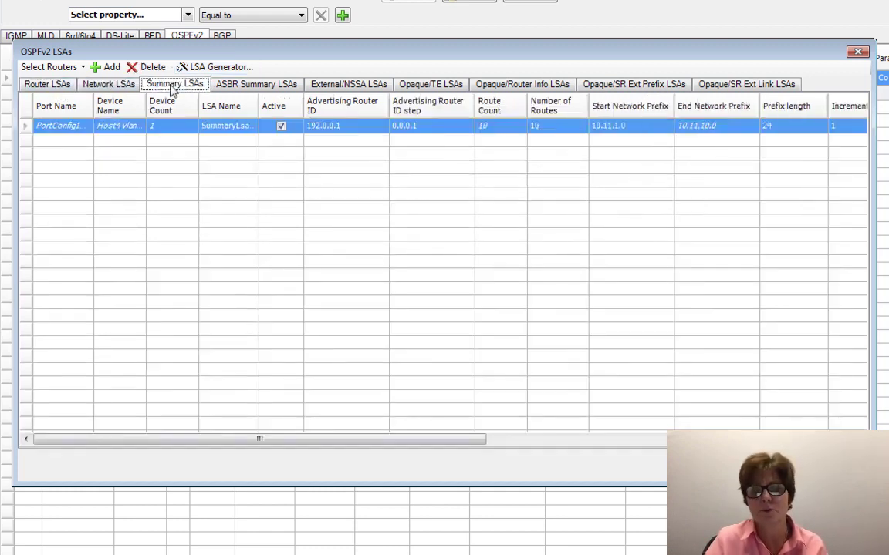
pyautogui.click(245, 87)
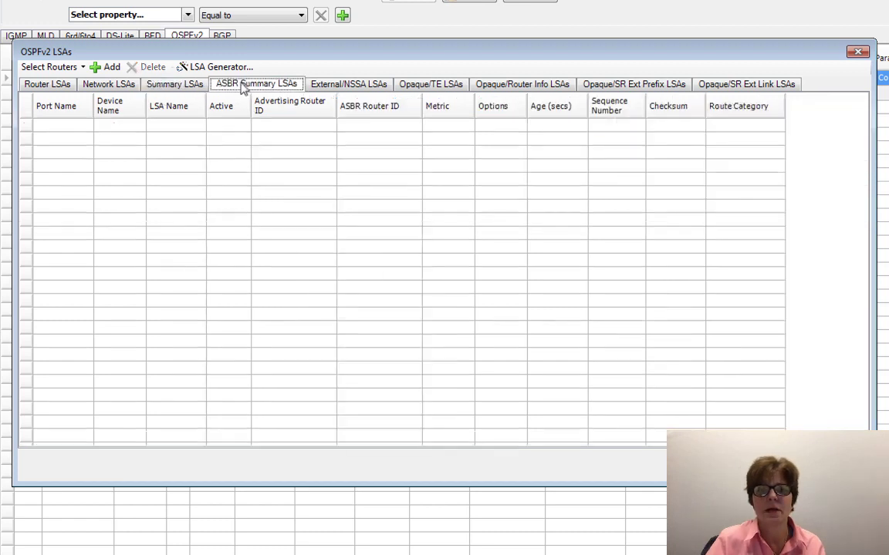
pyautogui.click(351, 85)
pyautogui.click(430, 84)
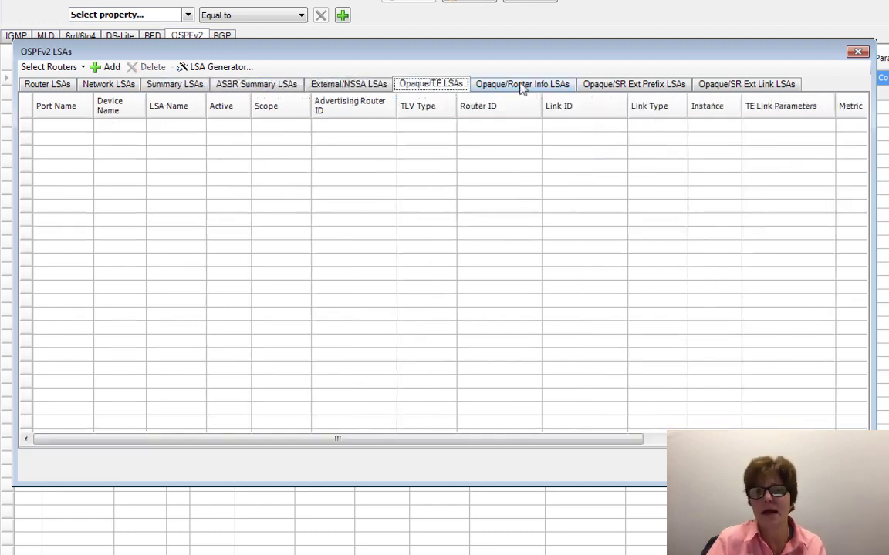
pyautogui.click(520, 84)
pyautogui.press('Escape')
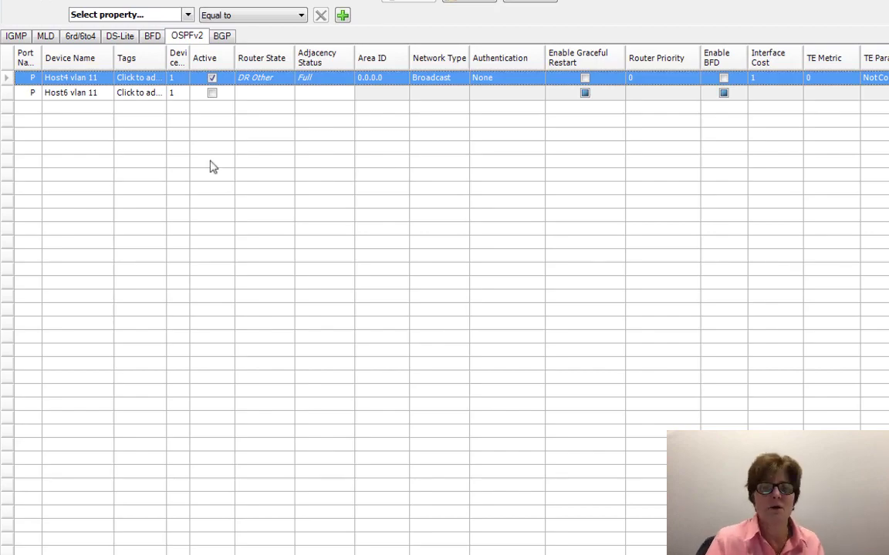
# - Switch to the iTerm2 session on R1, run "sh ip route" and check the inter-area OSPF routes received on Vlan11
pyautogui.press('super+Tab')
pyautogui.press('super+Tab')
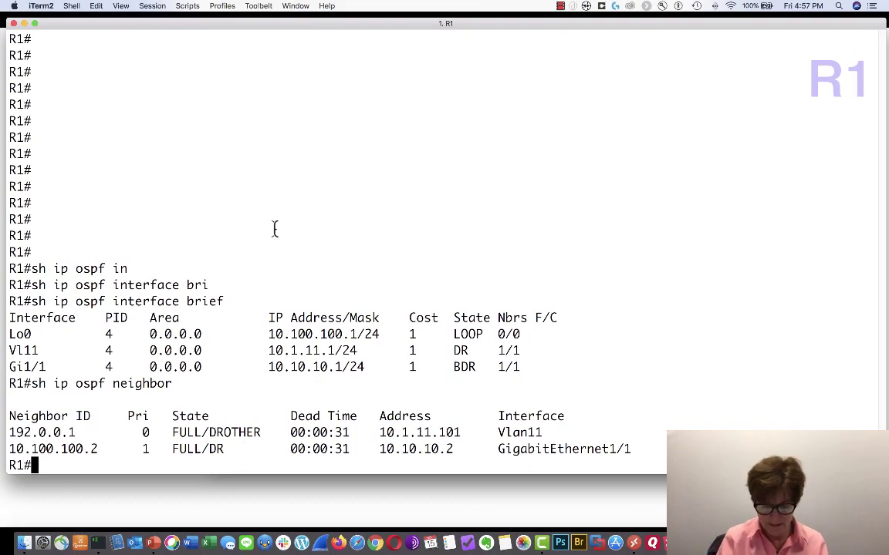
pyautogui.write('sh ip route')
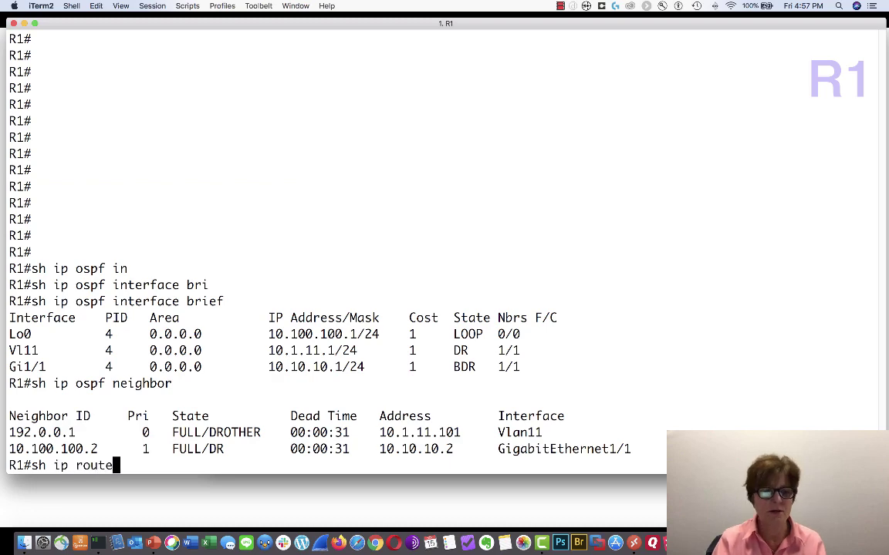
pyautogui.press('Return')
pyautogui.press('space')
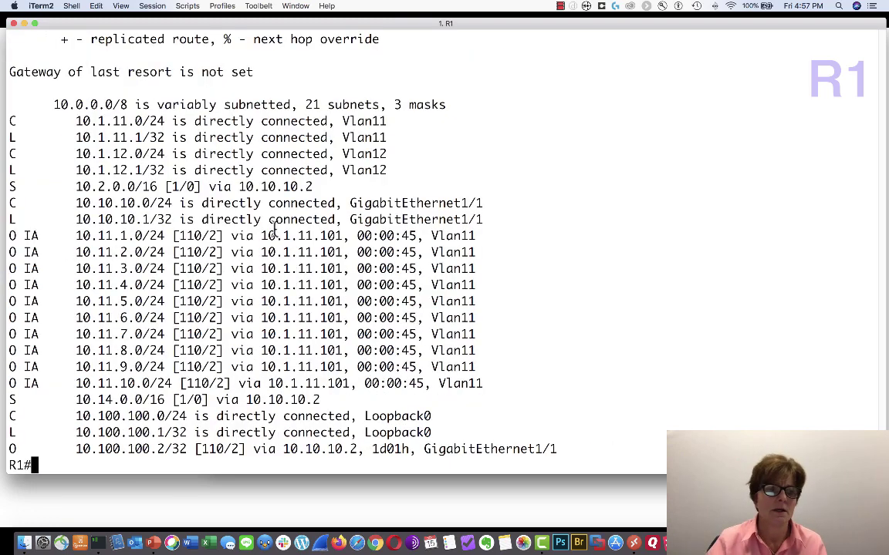
pyautogui.moveTo(8, 231); pyautogui.dragTo(506, 384)
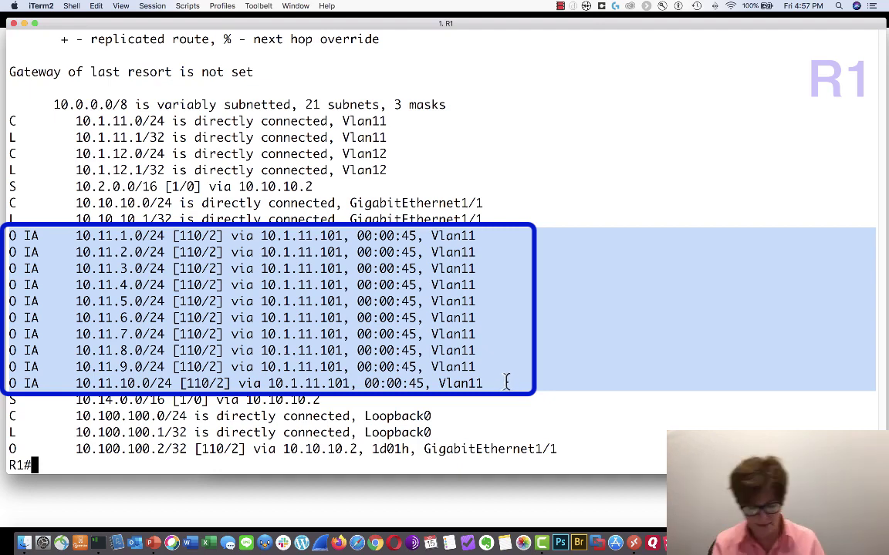
# - Run "sh ip route summary" on R1, check the subnet count for ospf 4, and switch to the PowerPoint task list
pyautogui.write('sh io')
pyautogui.press('BackSpace')
pyautogui.write('p route sum')
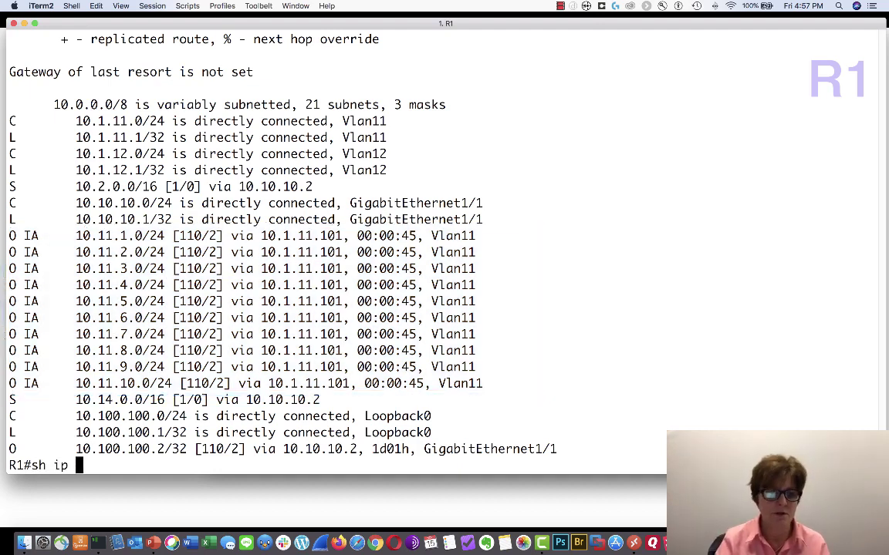
pyautogui.press('Tab')
pyautogui.press('Return')
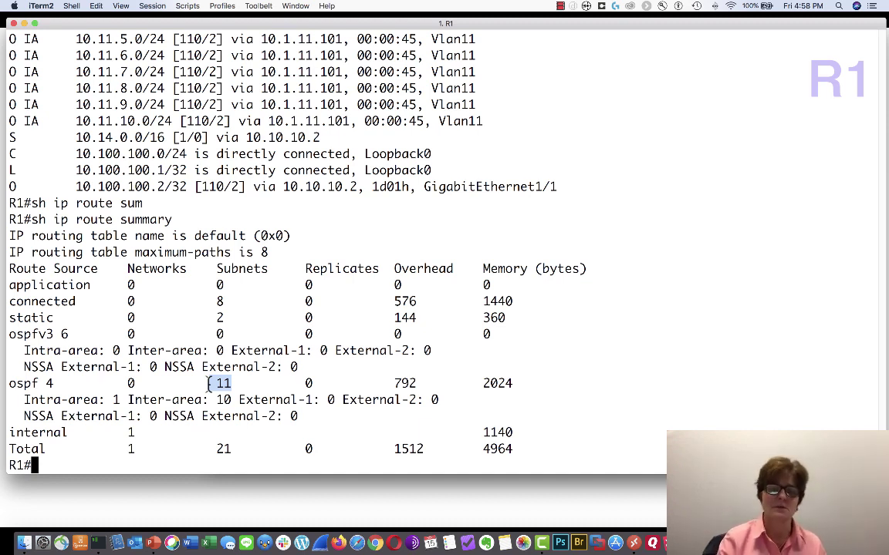
pyautogui.press('super+Tab')
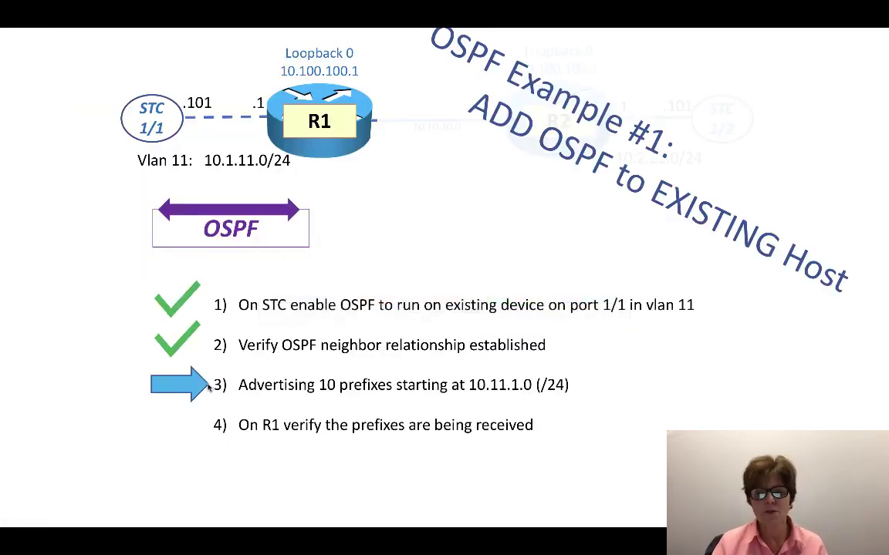
# - Advance the presentation through the completed Example #1 tasks to the OSPF Example #2 task list, and switch to the Spirent TestCenter remote session
pyautogui.click(208, 388)
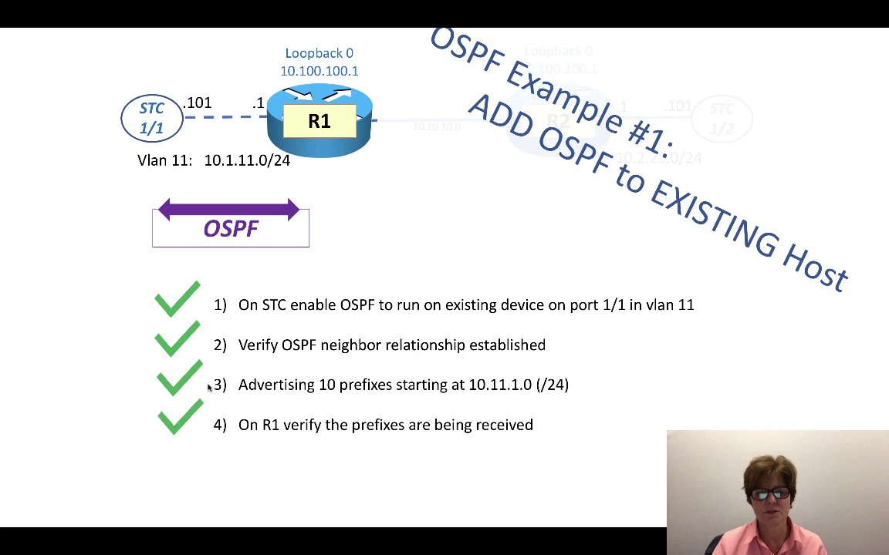
pyautogui.click(208, 388)
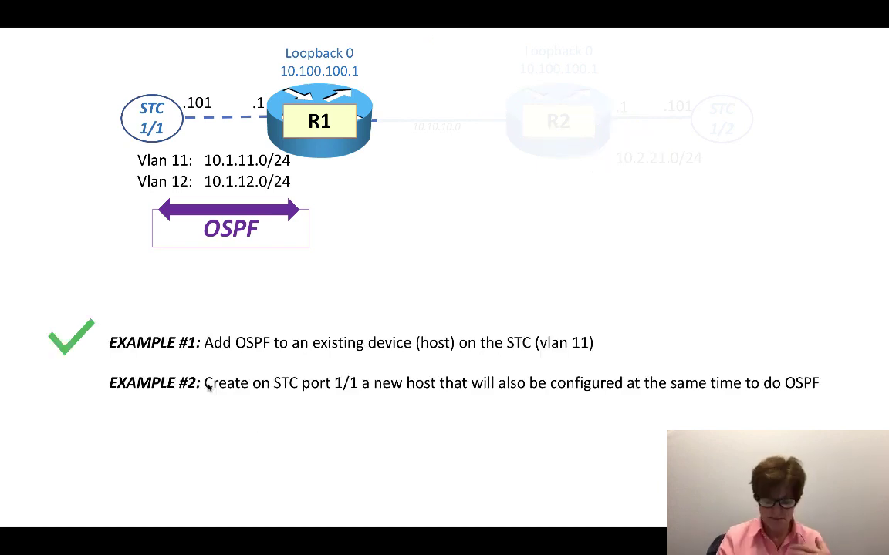
pyautogui.click(208, 388)
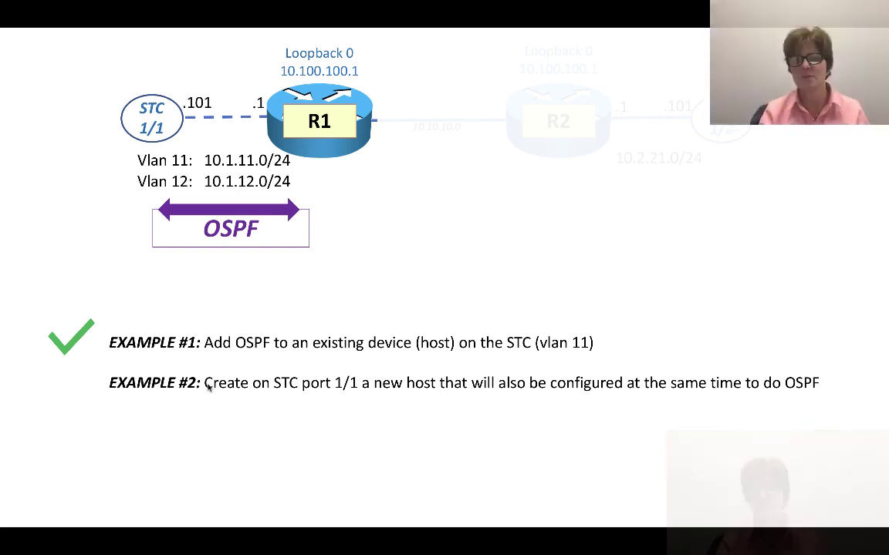
pyautogui.click(208, 388)
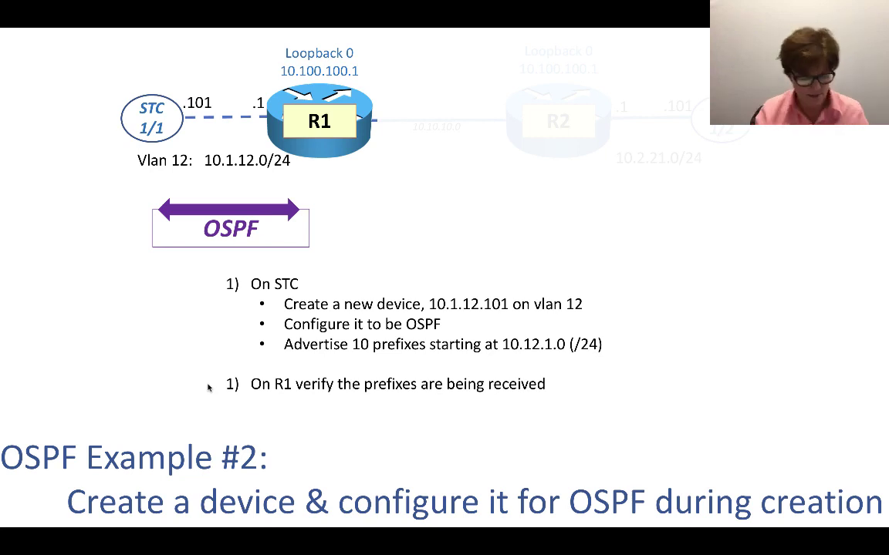
pyautogui.press('super+Tab')
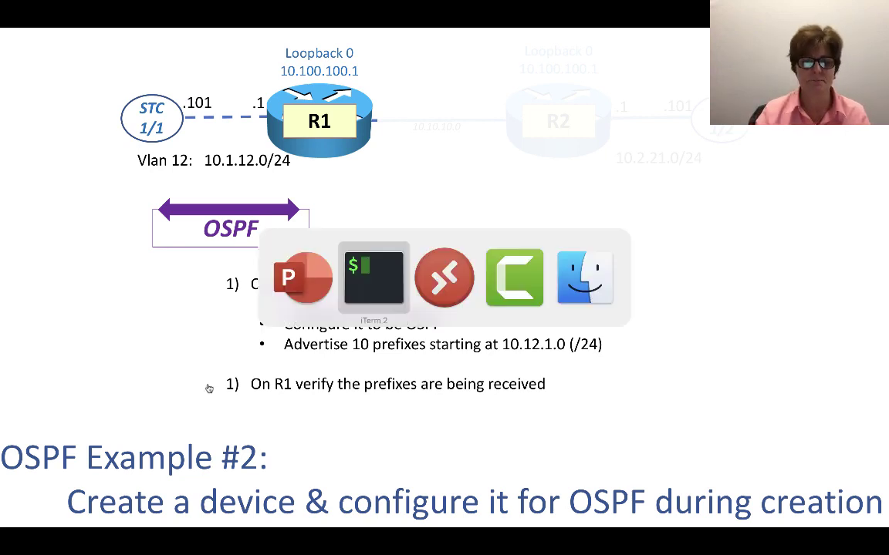
pyautogui.press('super+Tab')
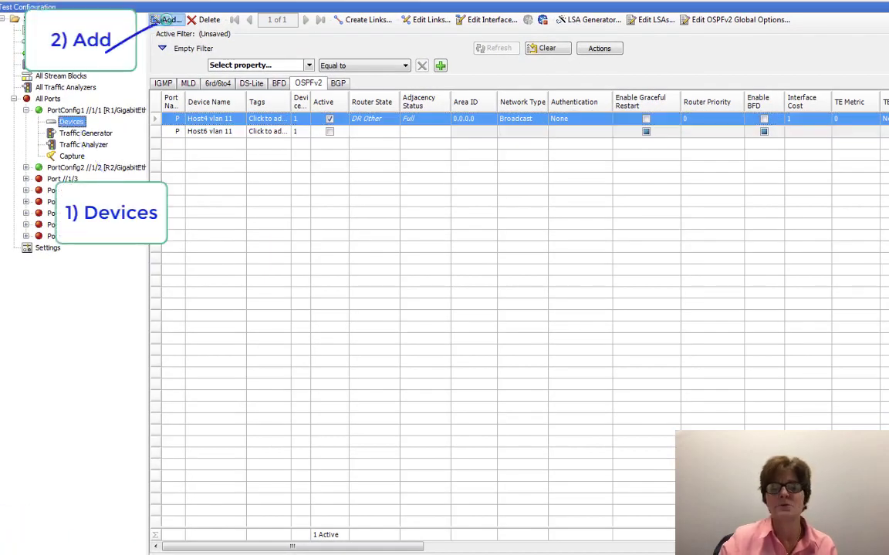
# - Start creating a device on PortConfig1 //1/1 and enable only OSPFv2 with Generate Routes under the Routing and MPLS technologies
pyautogui.click(155, 19)
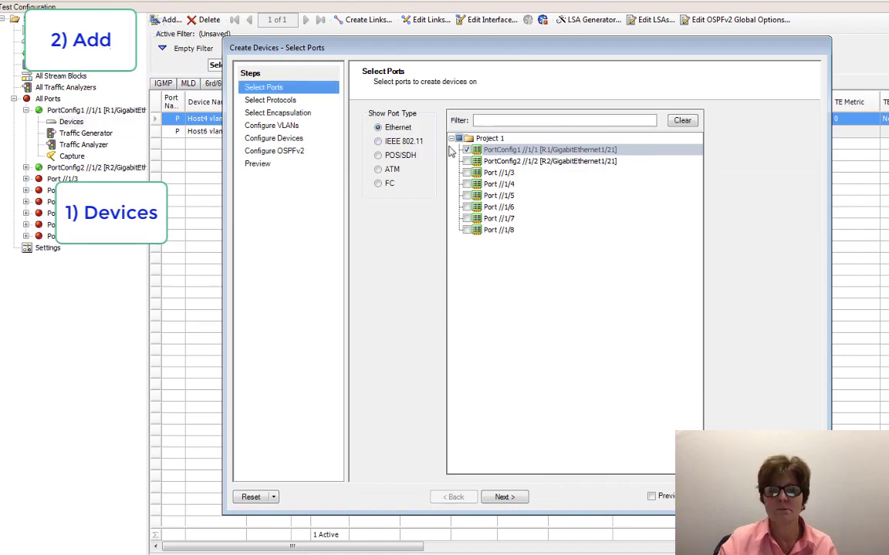
pyautogui.click(505, 497)
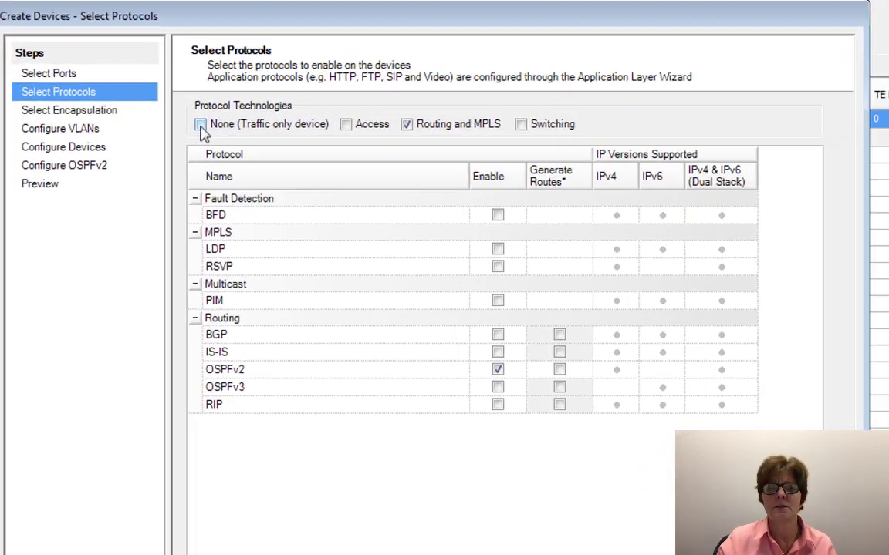
pyautogui.click(200, 125)
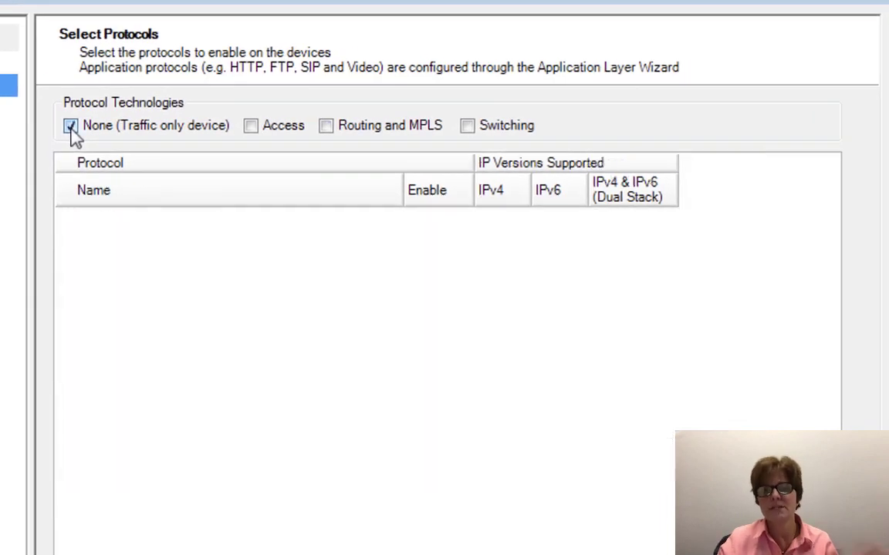
pyautogui.click(327, 126)
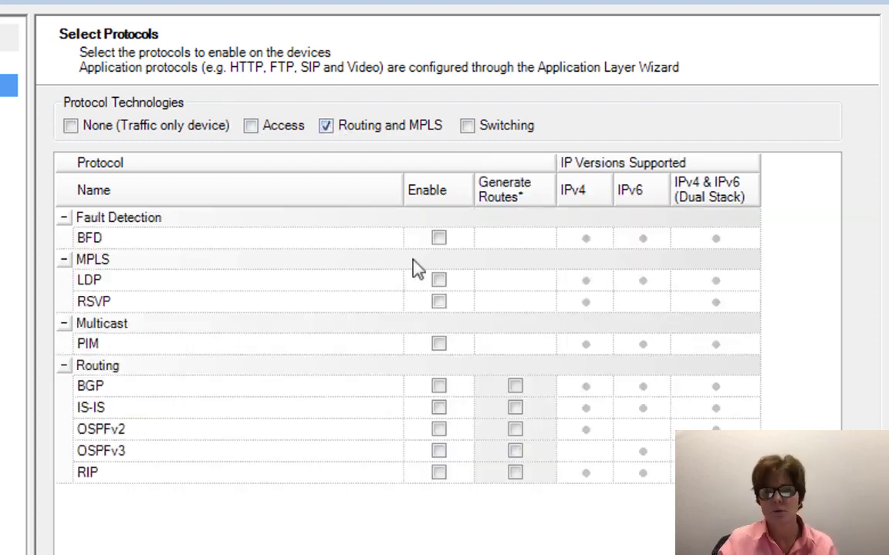
pyautogui.click(438, 430)
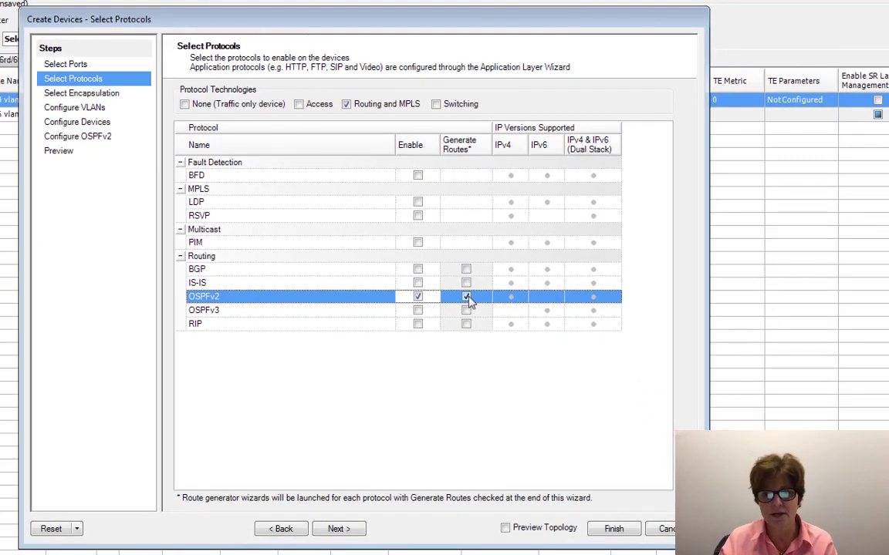
pyautogui.click(342, 530)
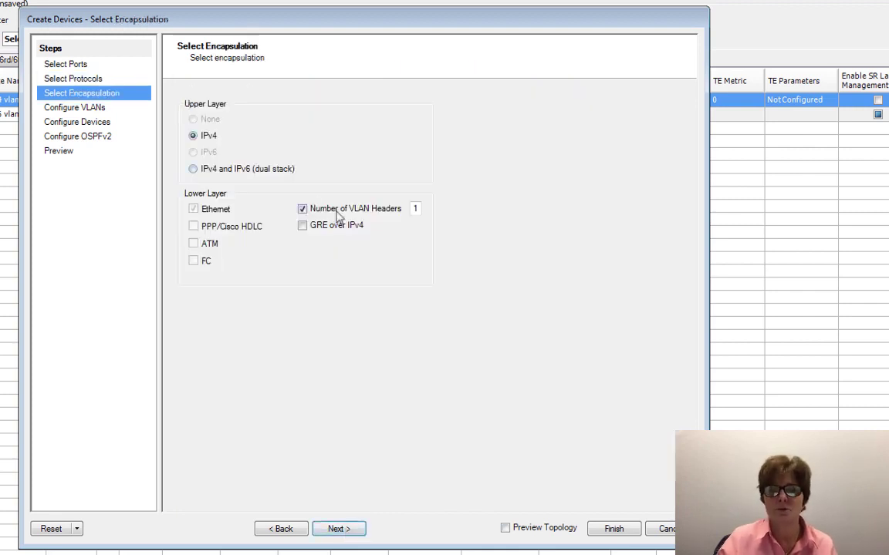
# - Accept IPv4 encapsulation with one VLAN header and set the new device's VLAN ID to 12
pyautogui.click(340, 529)
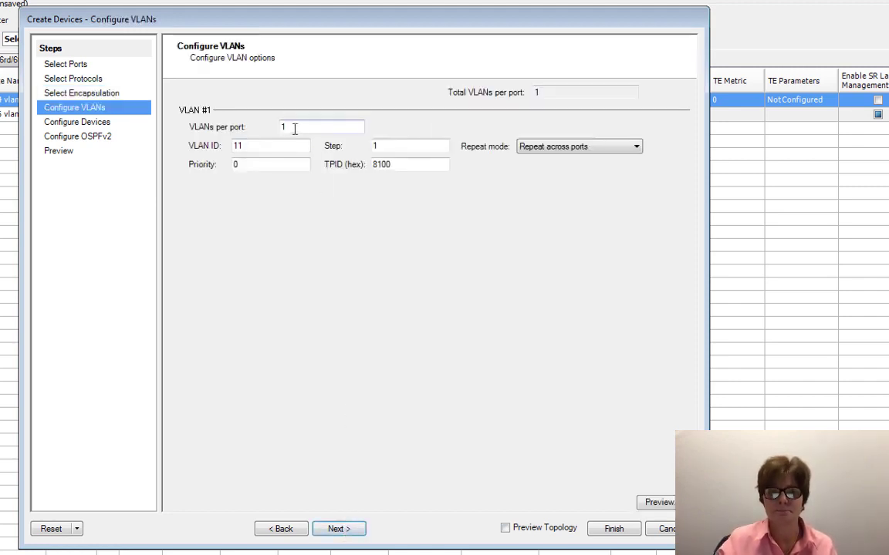
pyautogui.moveTo(260, 145); pyautogui.dragTo(187, 145)
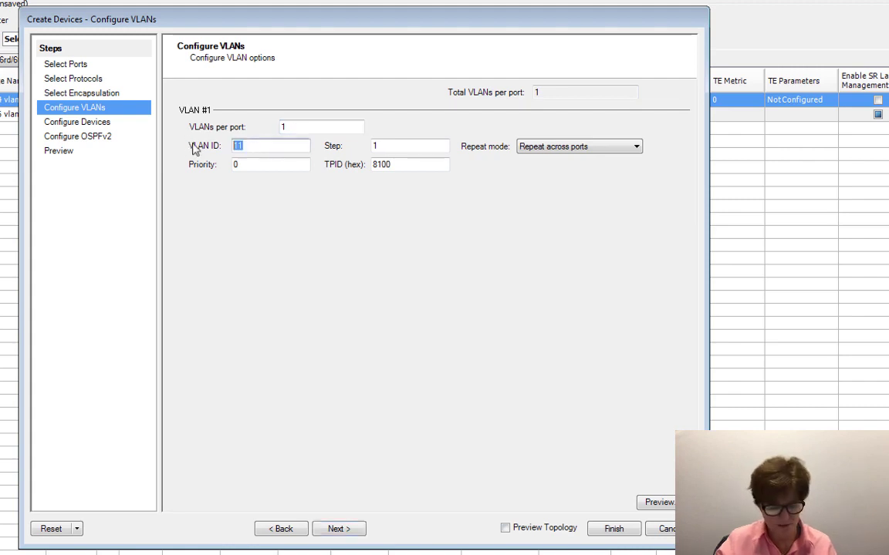
pyautogui.write('12')
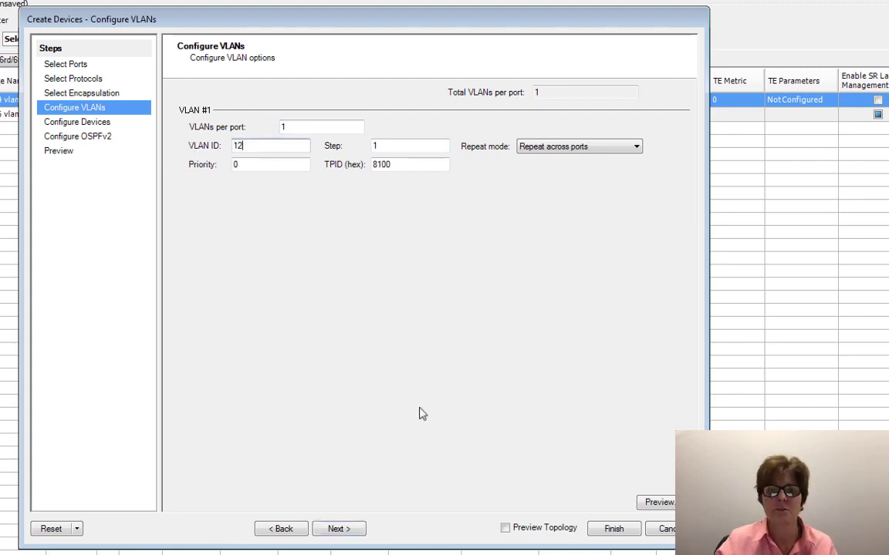
pyautogui.click(352, 530)
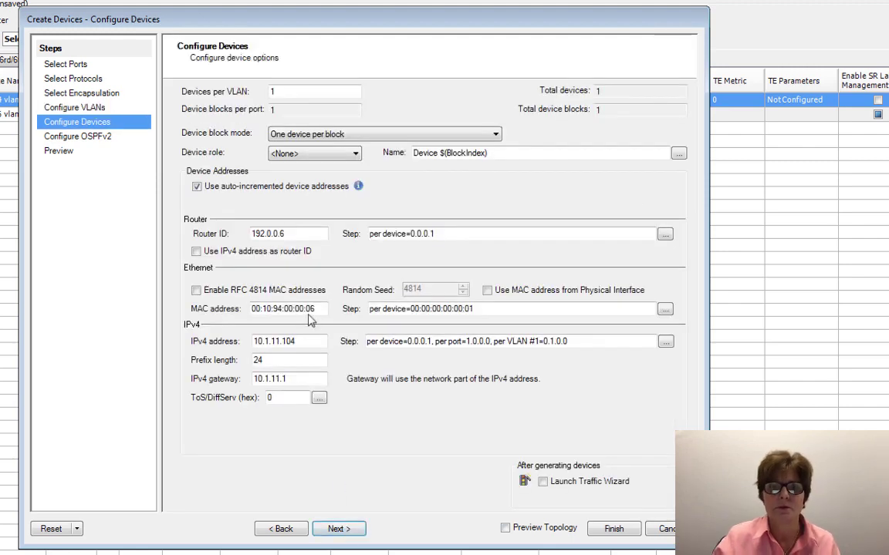
# - Set the new device's IPv4 address to 10.1.12.101
pyautogui.moveTo(307, 341); pyautogui.dragTo(211, 332)
pyautogui.write('10.')
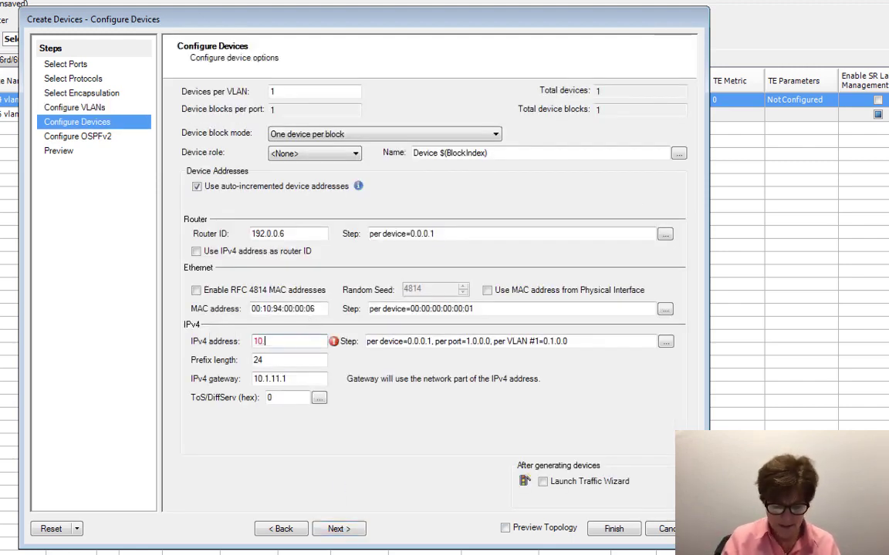
pyautogui.write('1.12')
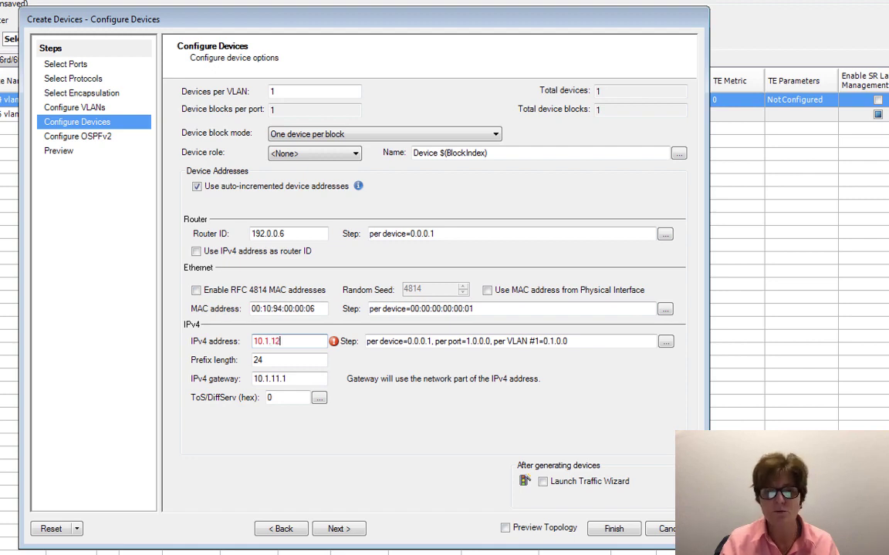
pyautogui.write('.101')
pyautogui.press('Tab')
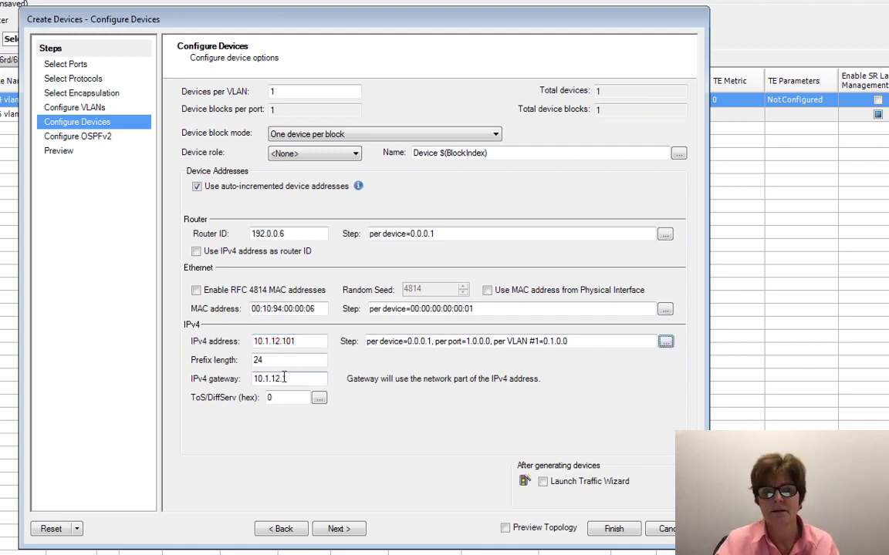
# - Accept the OSPFv2 defaults with area 0.0.0.0 and Broadcast network type, and finish creating the device while keeping the port's existing devices
pyautogui.click(341, 529)
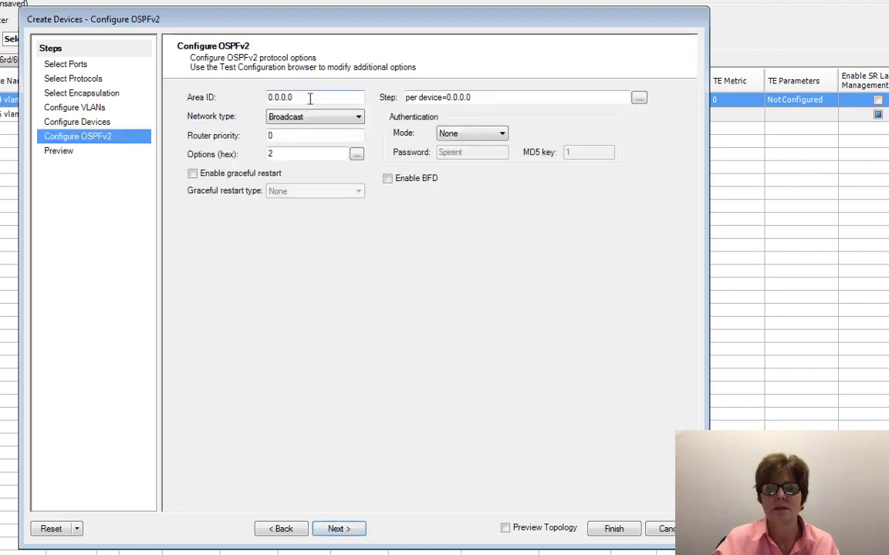
pyautogui.click(347, 529)
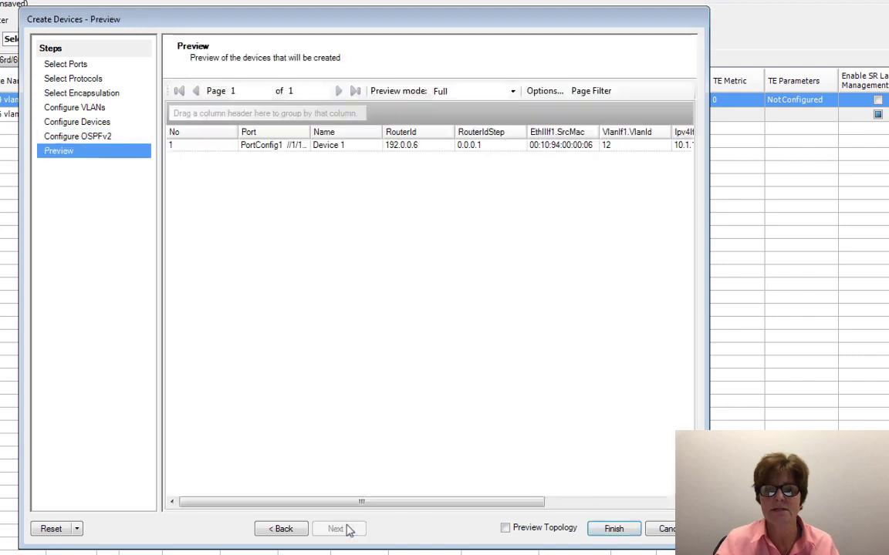
pyautogui.click(611, 529)
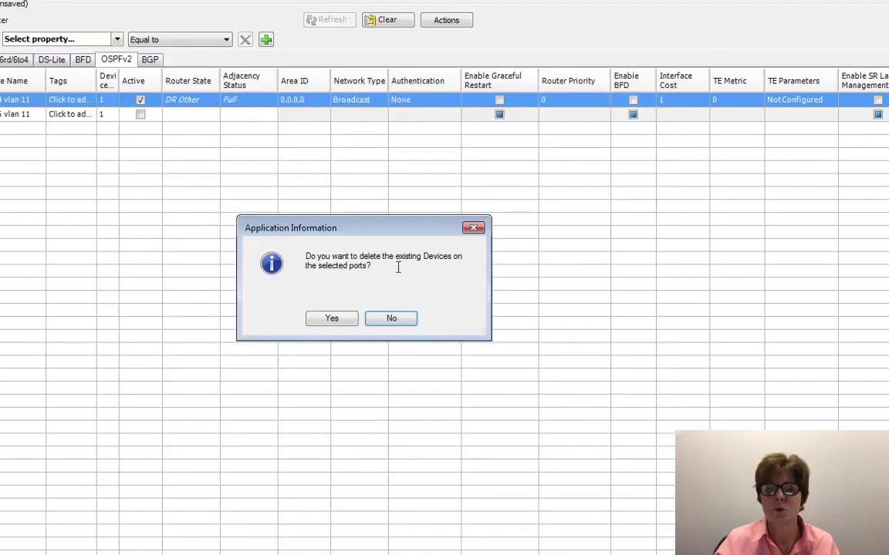
pyautogui.click(393, 319)
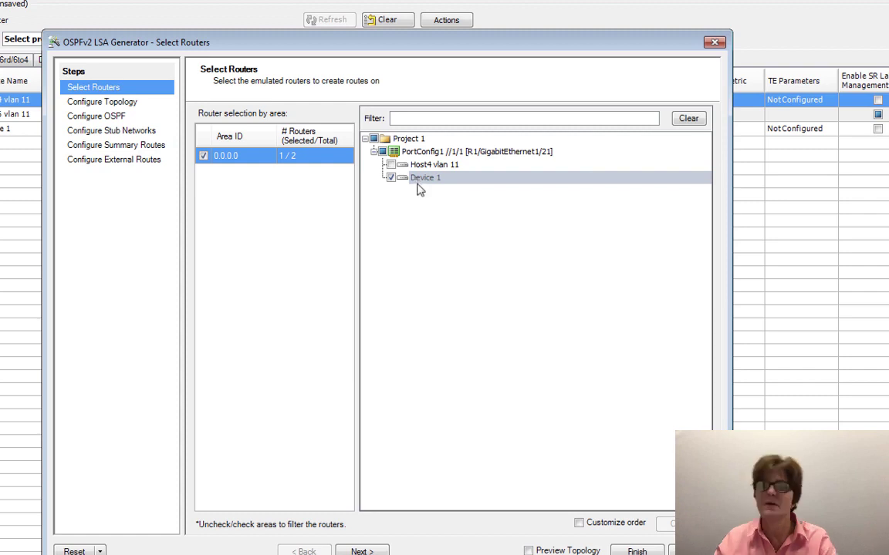
# - In the LSA Generator, keep Device 1 selected with topology type None, and set the starting prefix/interface range to 10.12.1.0
pyautogui.click(360, 550)
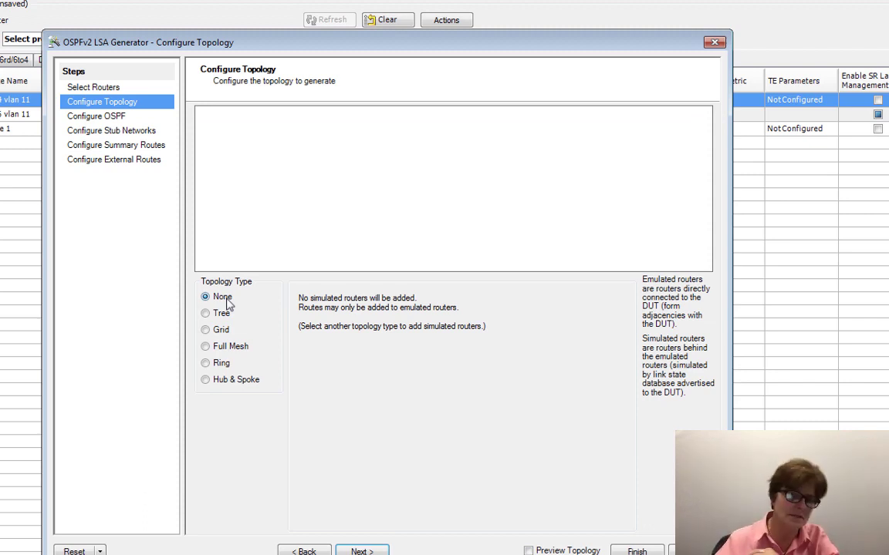
pyautogui.click(360, 551)
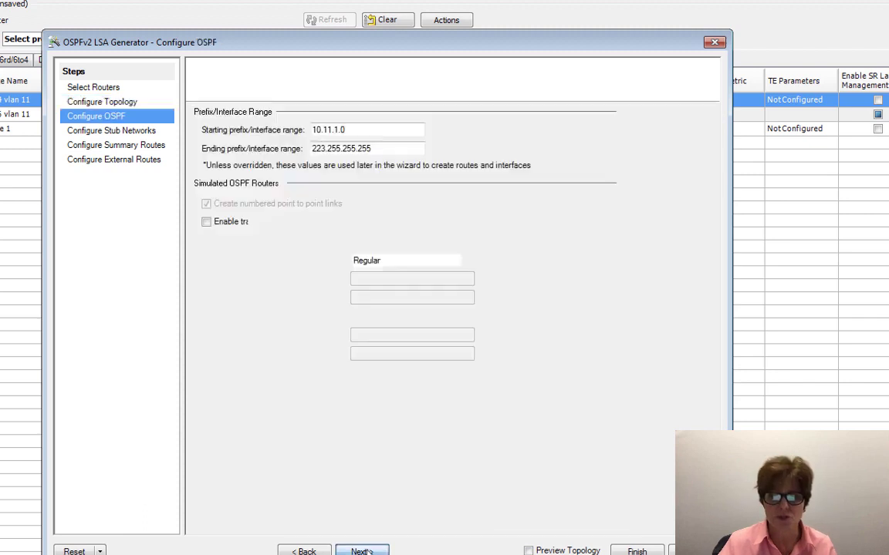
pyautogui.click(358, 128)
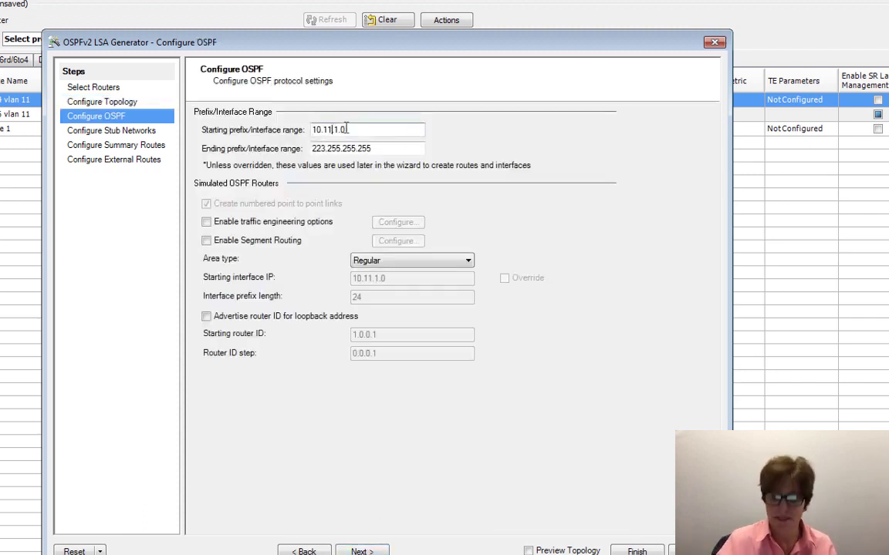
pyautogui.press('BackSpace')
pyautogui.write('2')
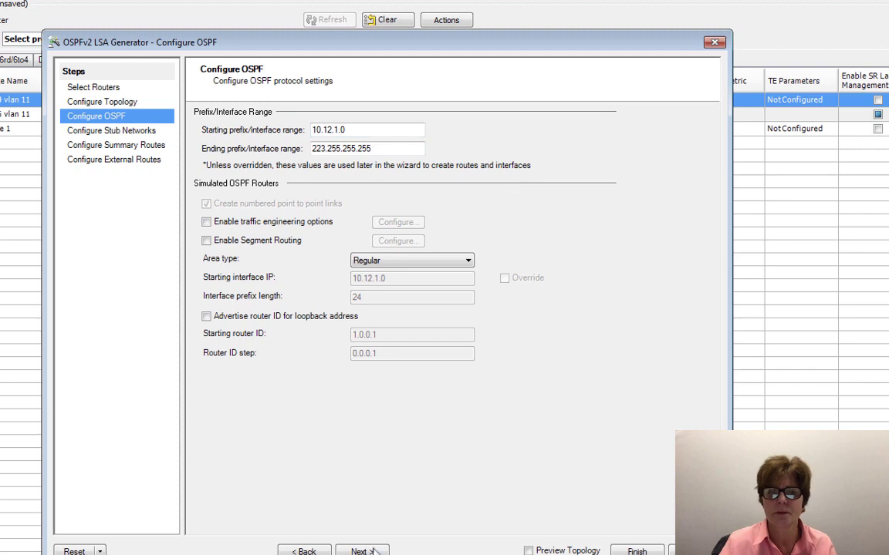
# - Generate the 10 summary routes with prefix length 24 and no external routes, and dismiss the LSA Generator summary report
pyautogui.click(363, 551)
pyautogui.click(361, 551)
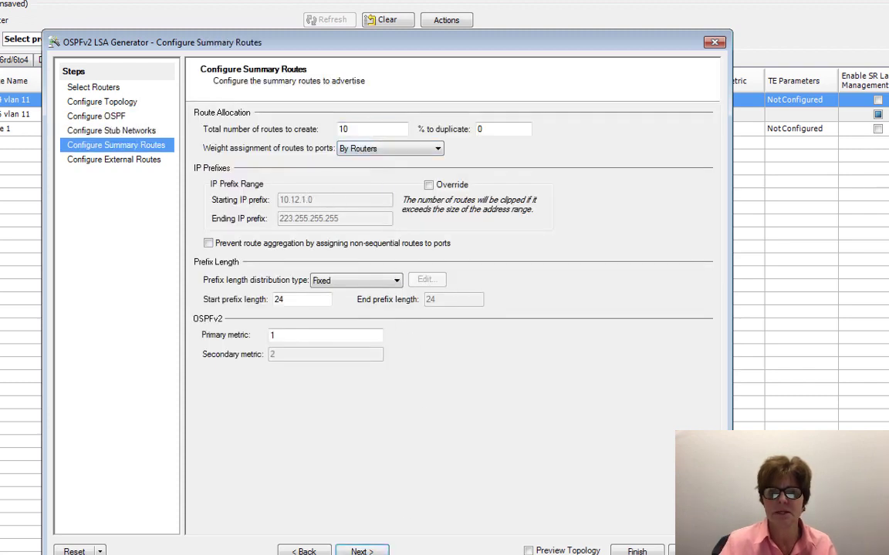
pyautogui.click(361, 551)
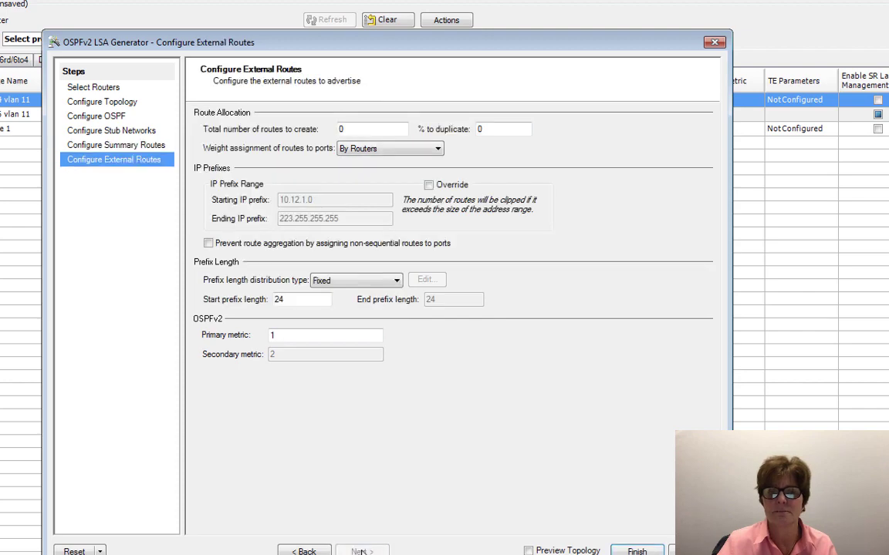
pyautogui.click(636, 551)
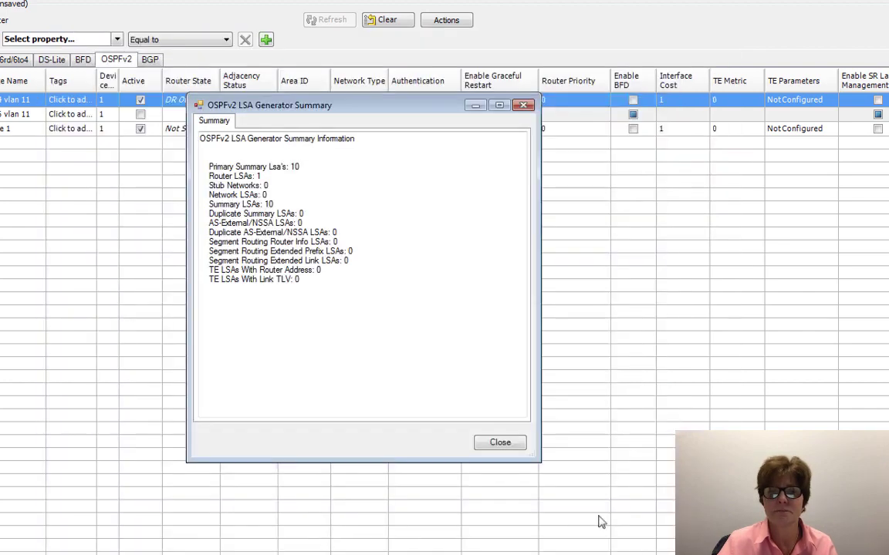
pyautogui.click(503, 446)
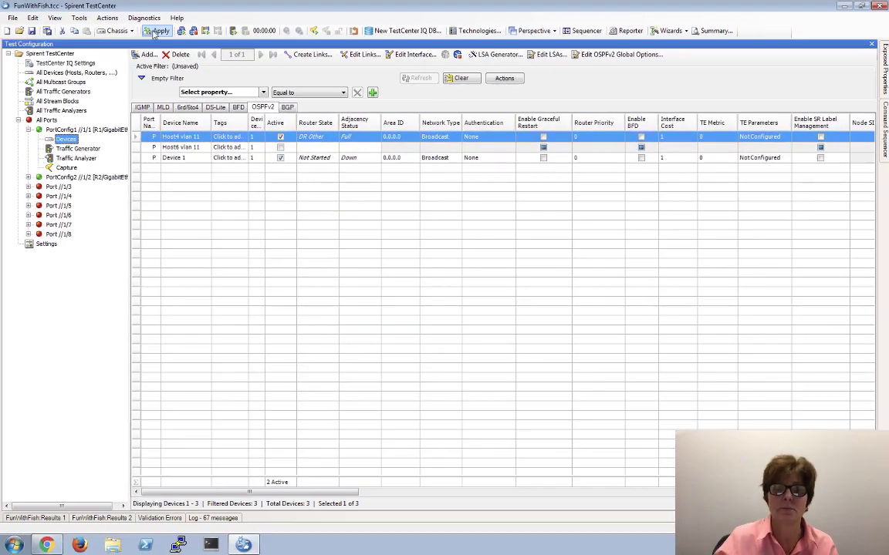
# - Apply the configuration changes to the hardware and start Device 1
pyautogui.click(159, 31)
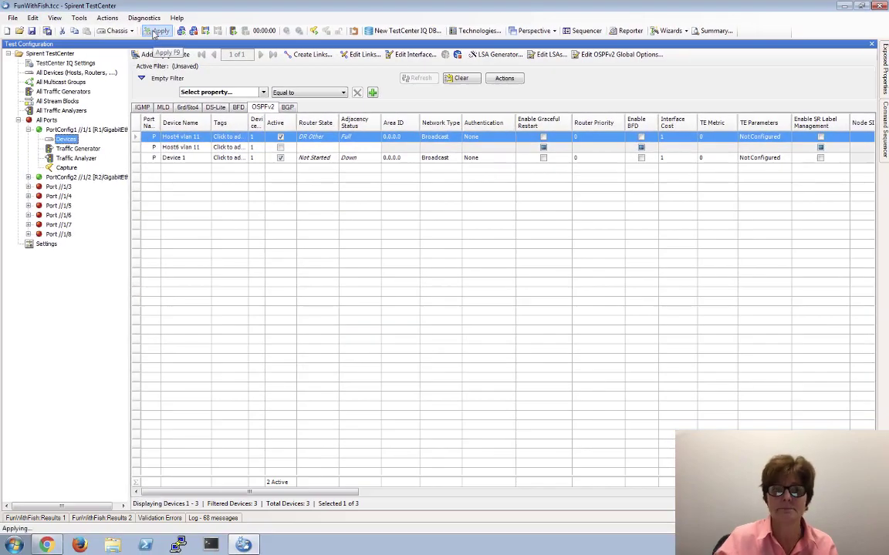
pyautogui.click(137, 158)
pyautogui.rightClick(137, 159)
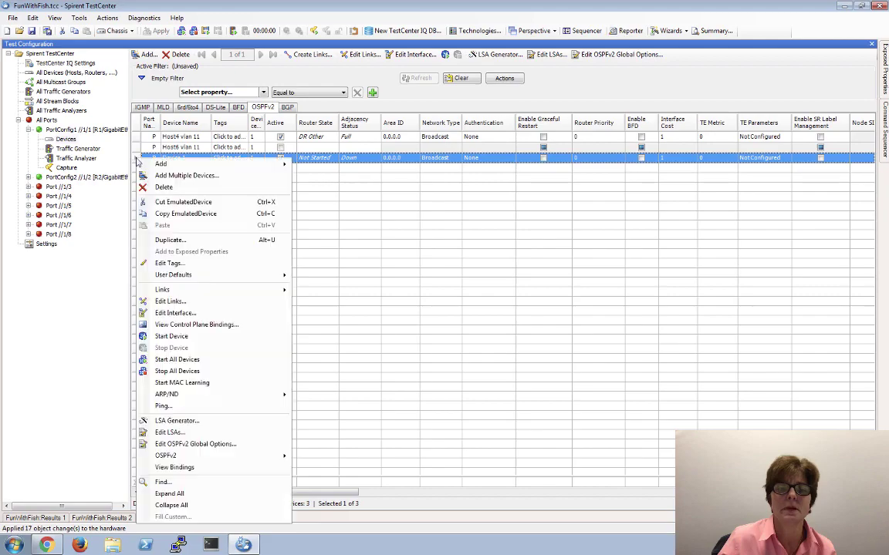
pyautogui.click(171, 336)
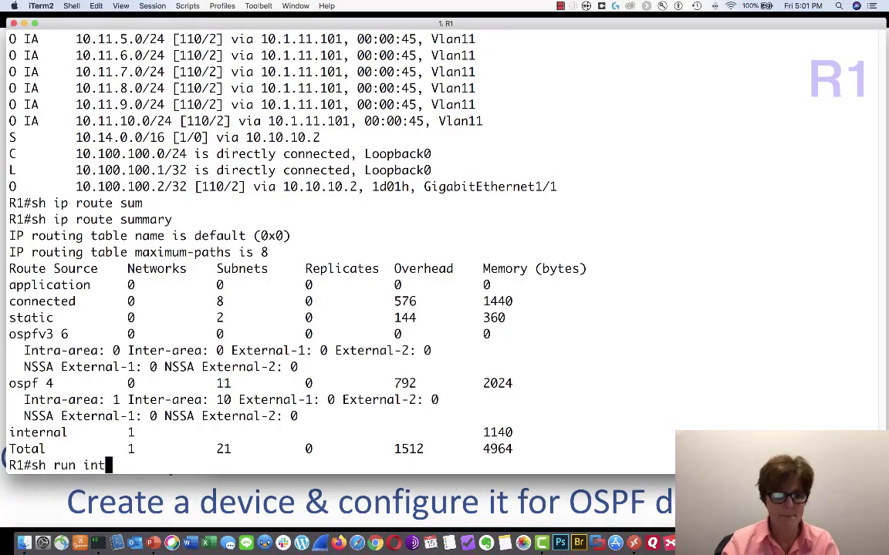
# - Compare R1's VLAN 11 and VLAN 12 interface configurations, enable OSPF process 4 area 0.0.0.0 on VLAN 12, and save the configuration
pyautogui.write('vlan 11 sh run int vlan 12 ct int vlan 12  ip ospf 4 area 0.0.0.0 enmd end wr')
pyautogui.press('Return')
# - Review and clear R1's logging buffer, and check the OSPF neighbor table repeatedly to follow the VLAN 12 adjacency
pyautogui.write('term ml')
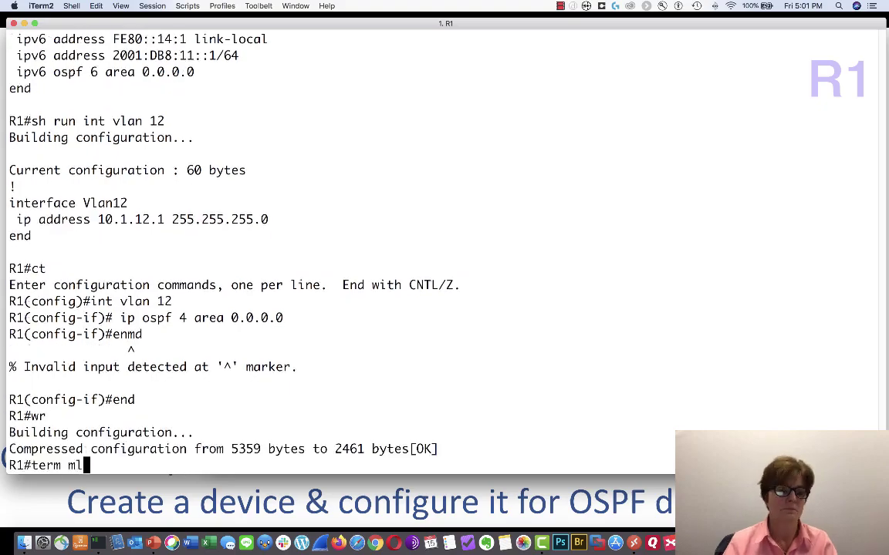
pyautogui.write(' sh log q cl  sh ip ospf nei')
pyautogui.press('Tab')
pyautogui.press('Return')
pyautogui.press('Up')
pyautogui.press('Return')
pyautogui.press('Up')
pyautogui.press('Return')
pyautogui.press('Up')
pyautogui.press('Return')
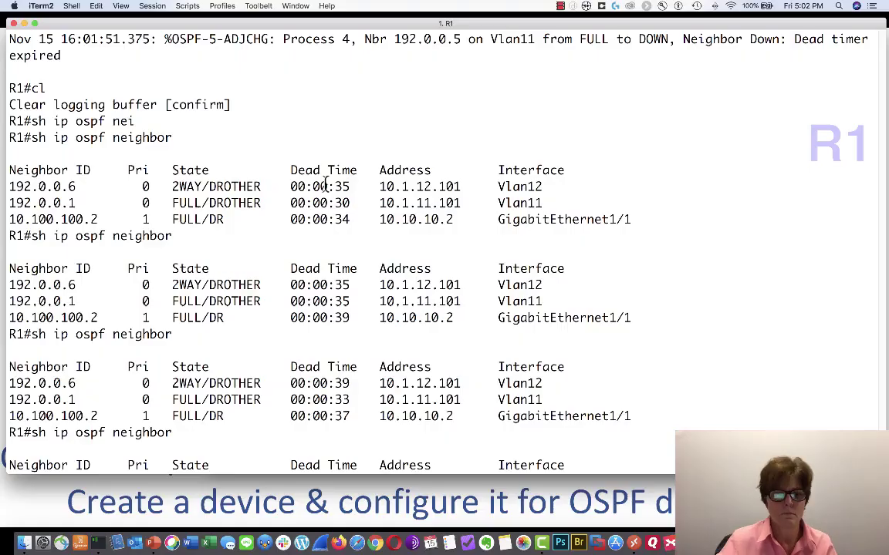
pyautogui.press('Return')
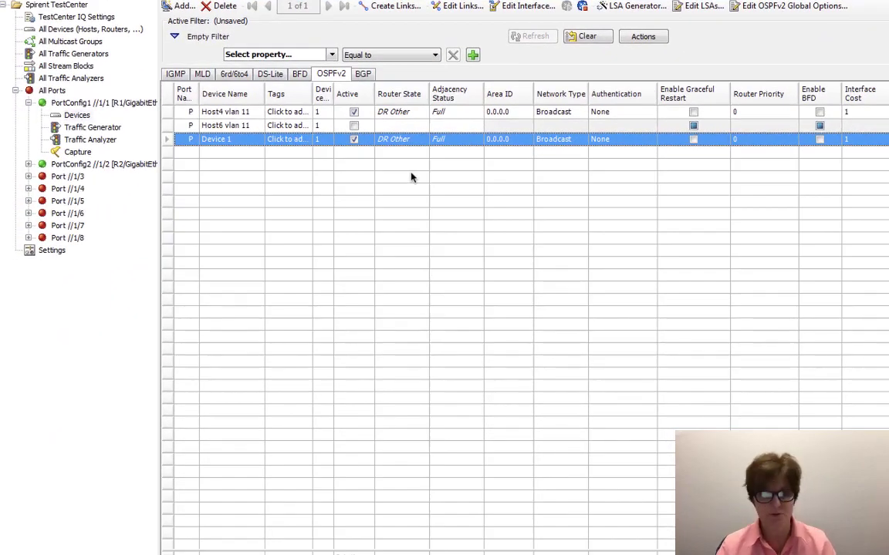
# - Switch to R1's iTerm2 session and display the complete IP routing table to check for the 10.12.x.0/24 prefixes
pyautogui.press('super+Tab')
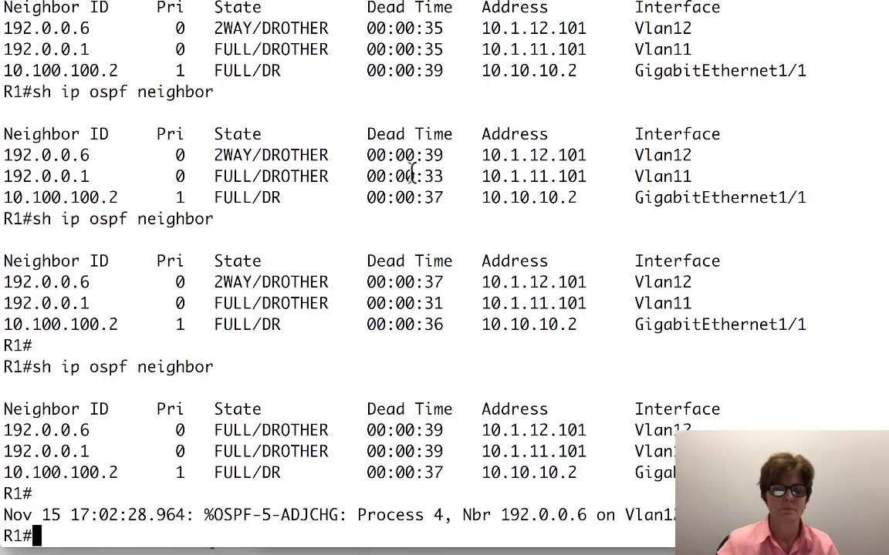
pyautogui.write('sh ip route')
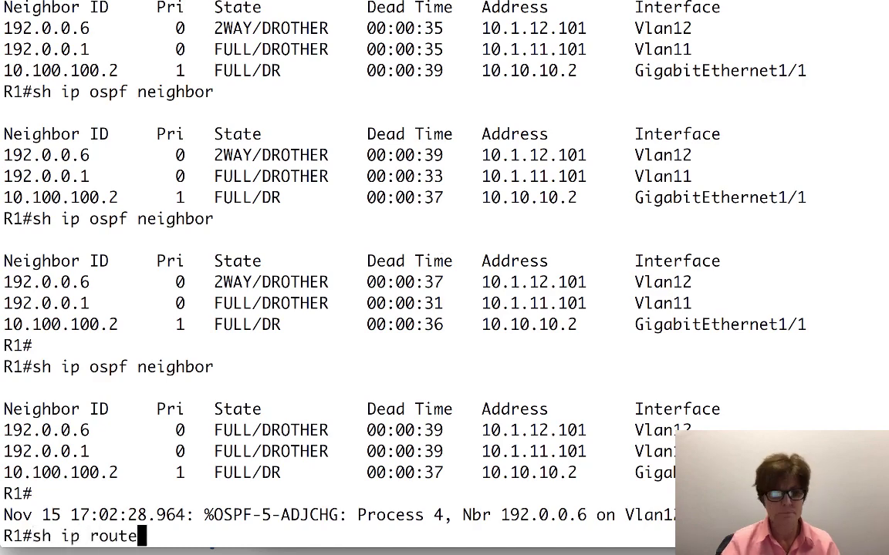
pyautogui.press('Return')
pyautogui.press('space')
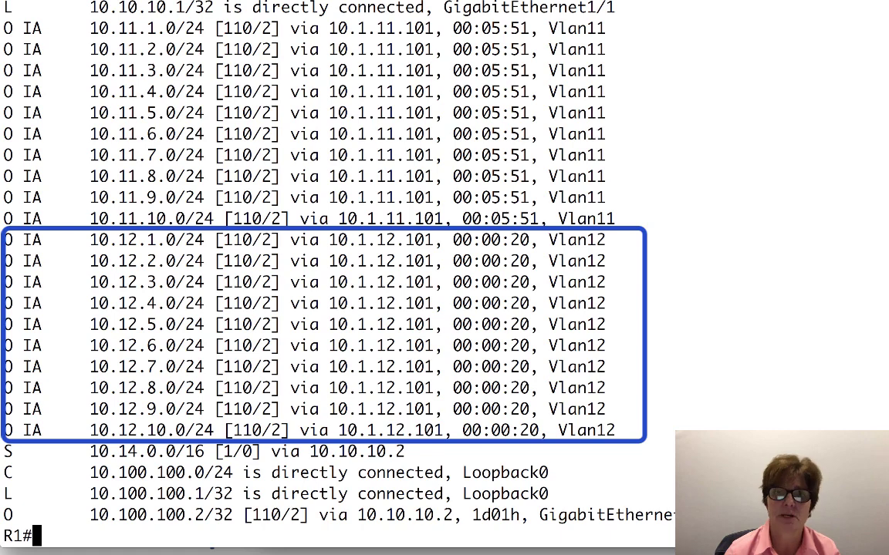
# - Display R1's IP route summary and highlight the subnet count of OSPF process 4
pyautogui.write('sh ip route sum')
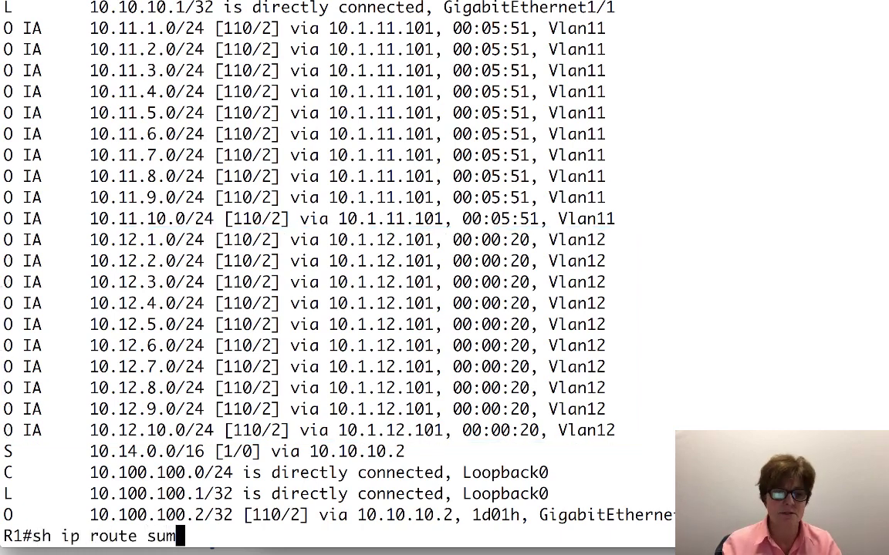
pyautogui.press('Tab')
pyautogui.press('Return')
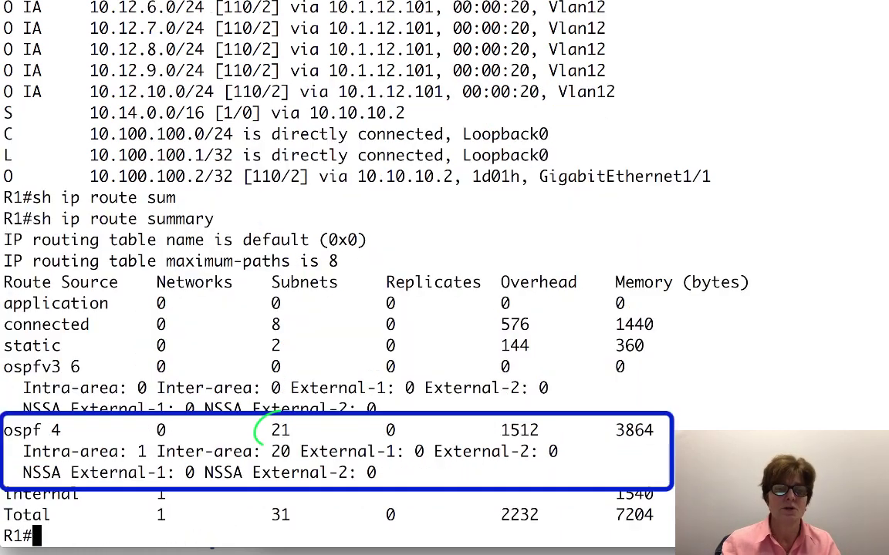
pyautogui.moveTo(304, 430); pyautogui.dragTo(253, 430)
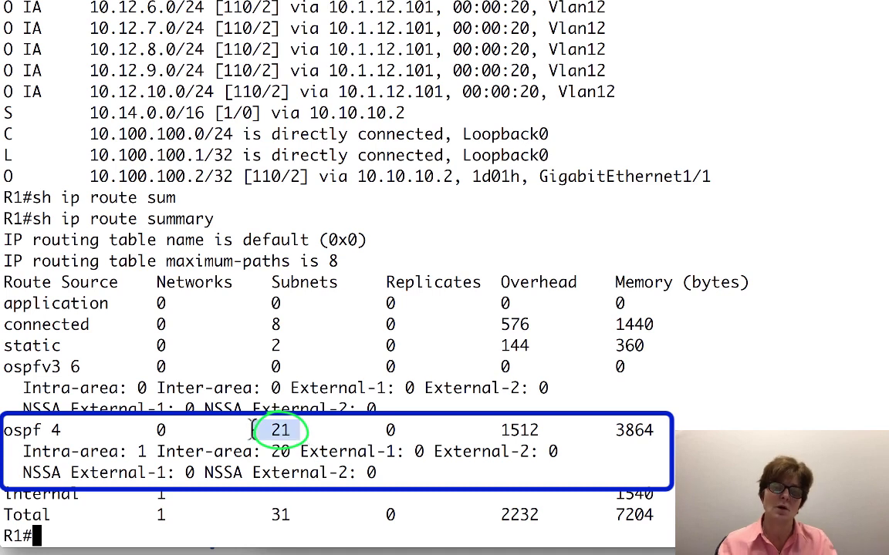